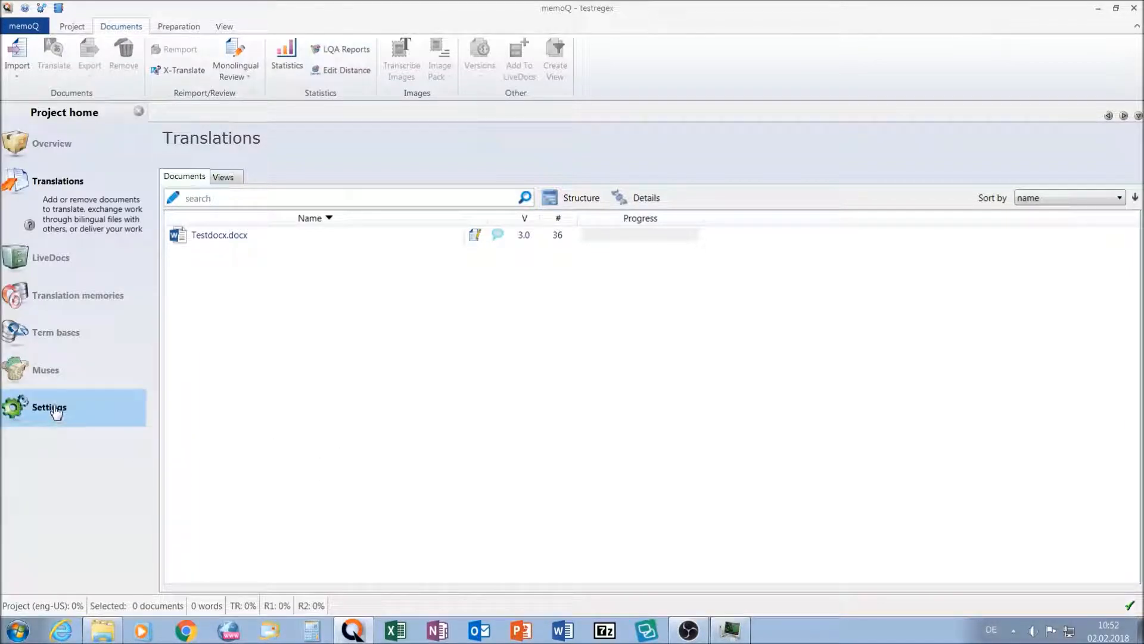
- Open the De-Us-date rule set from the project's auto-translation rules and review its date patterns, replace order rules and #mon# translation pairs
{"action": "left_click", "coordinate": [53, 409]}
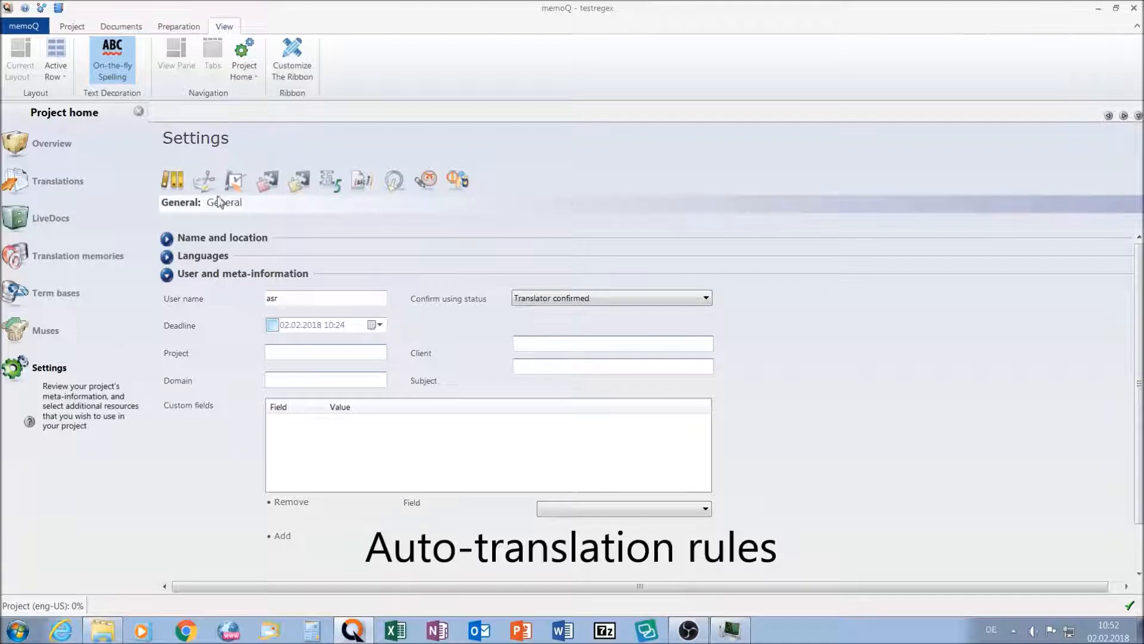
{"action": "left_click", "coordinate": [332, 180]}
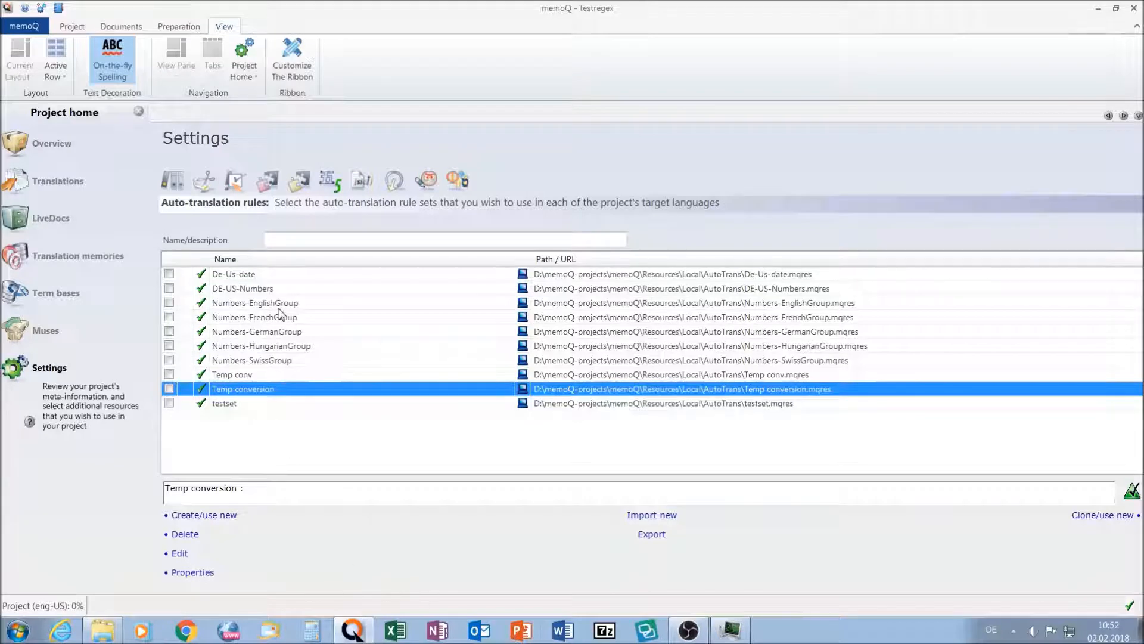
{"action": "left_click", "coordinate": [239, 275]}
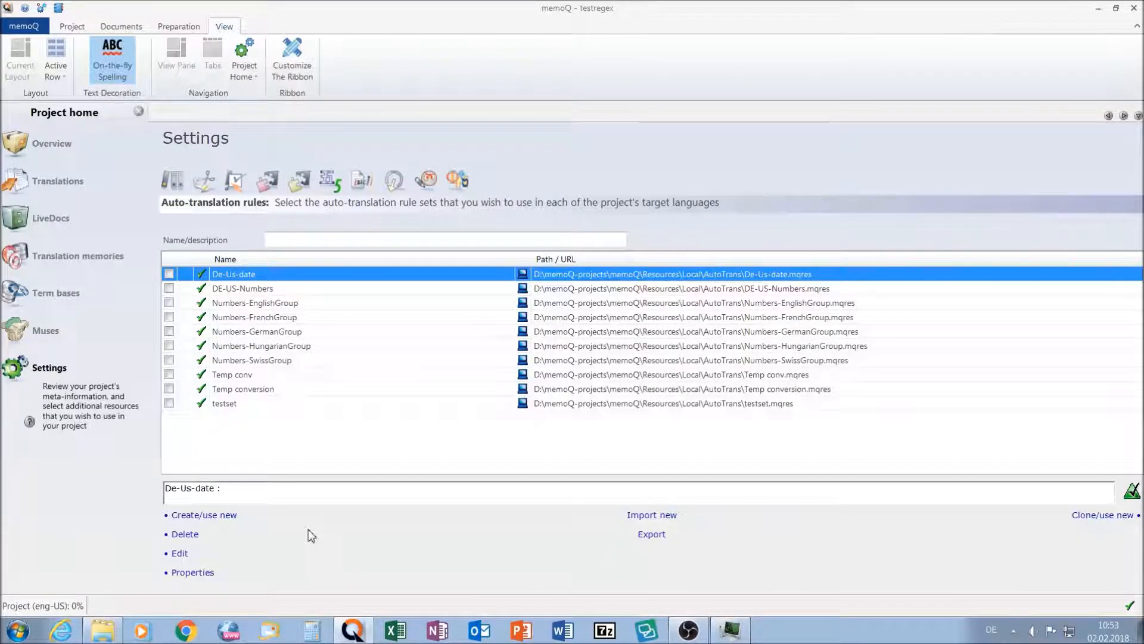
{"action": "left_click", "coordinate": [180, 559]}
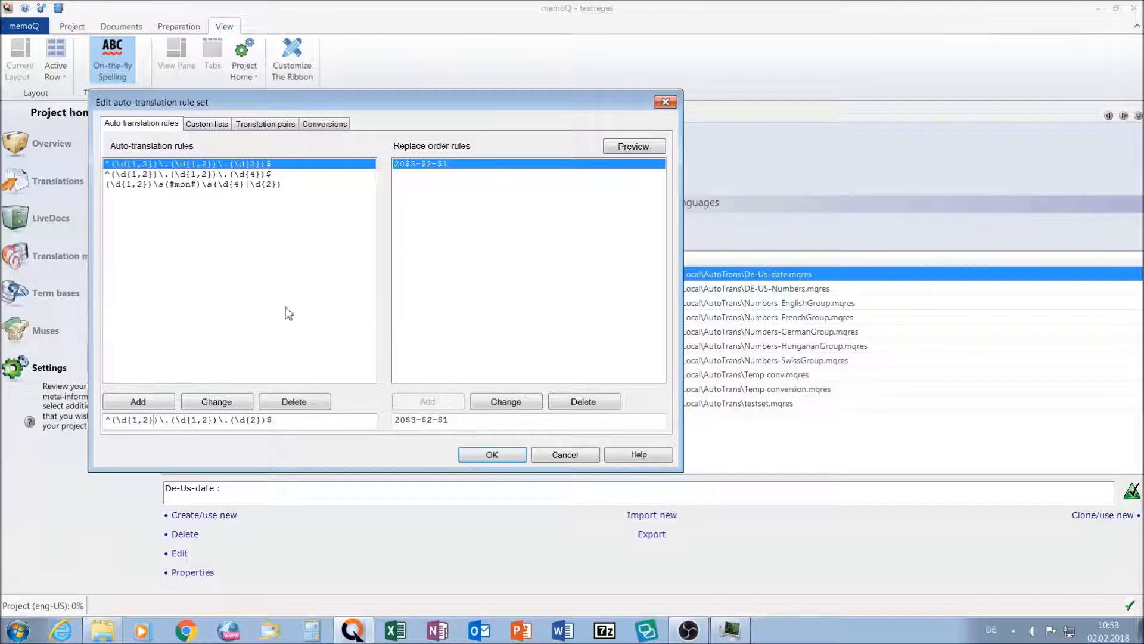
{"action": "left_click", "coordinate": [188, 175]}
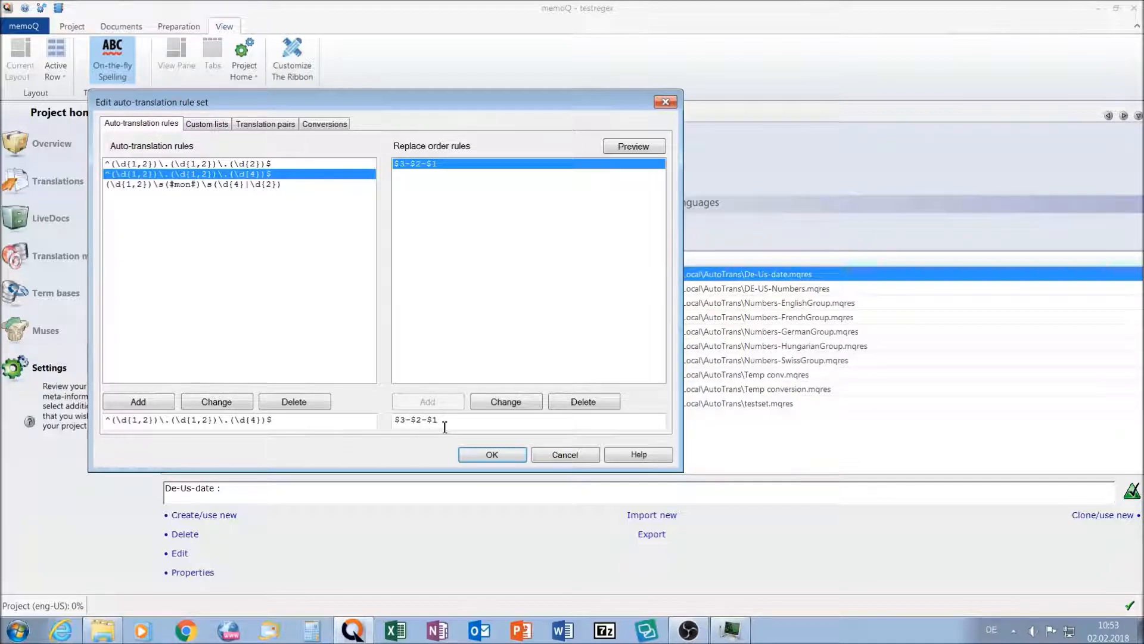
{"action": "left_click", "coordinate": [154, 186]}
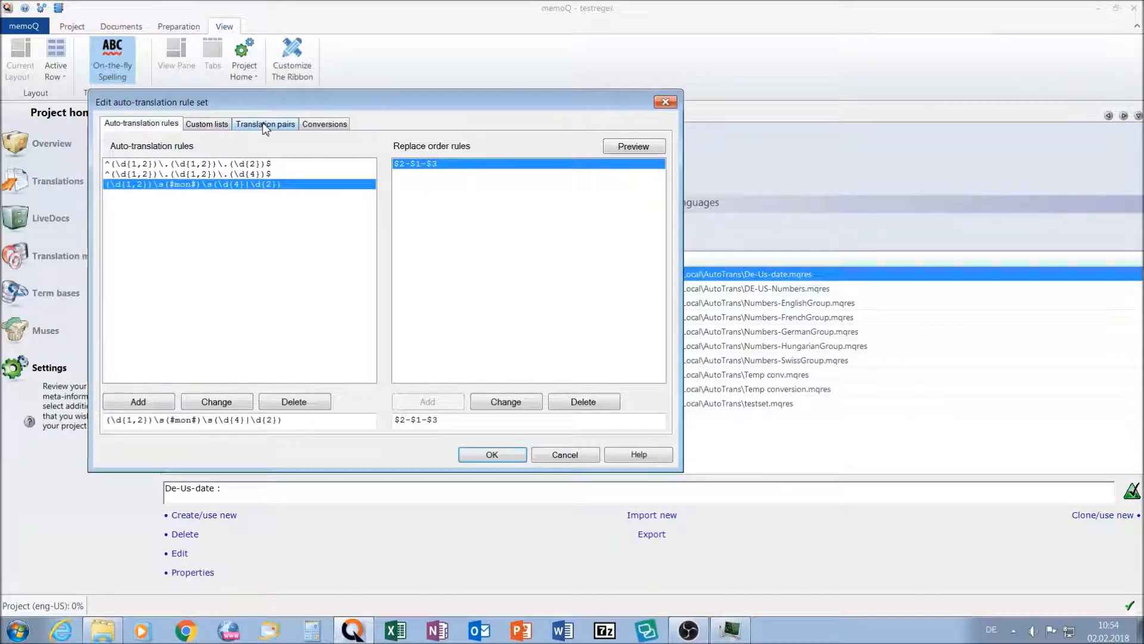
{"action": "left_click", "coordinate": [265, 126]}
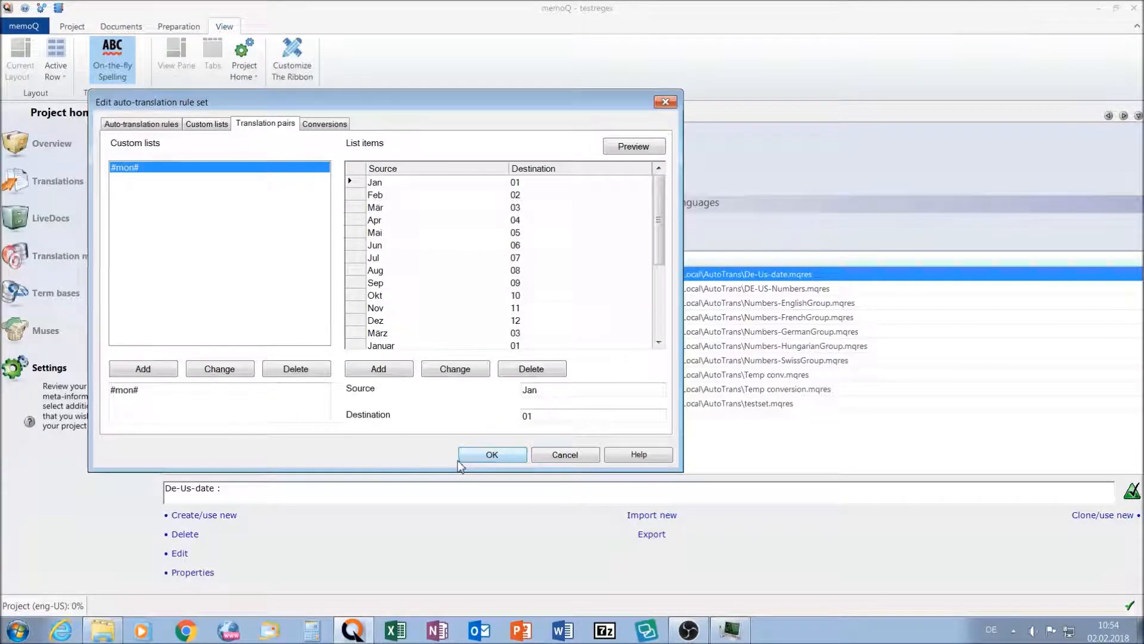
{"action": "left_click", "coordinate": [491, 455]}
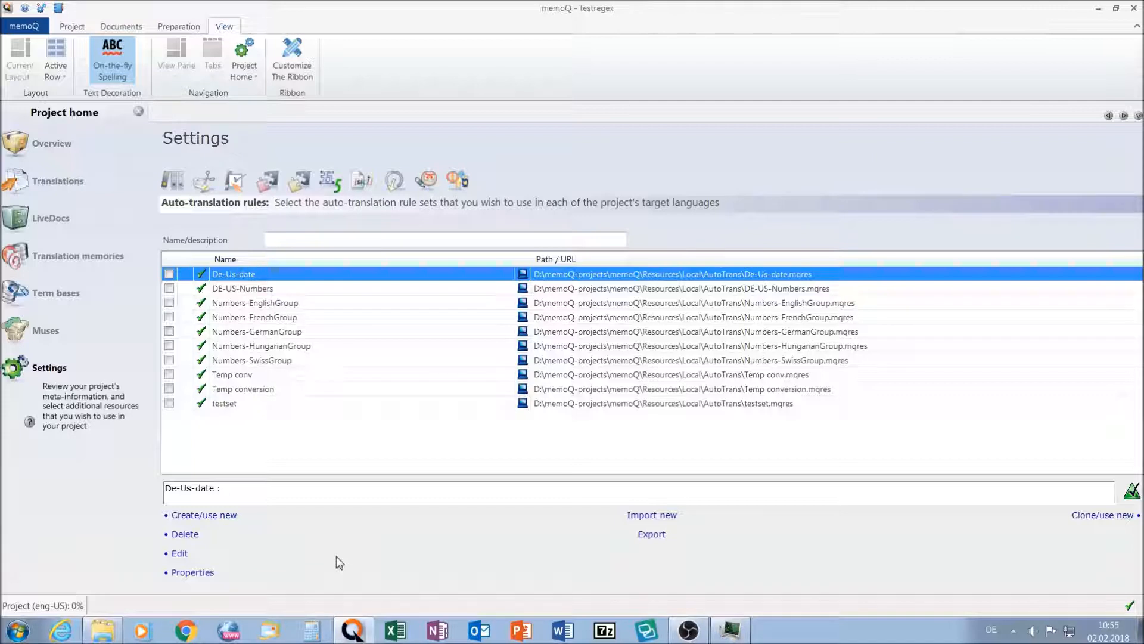
- Reopen the De-Us-date rule set and examine the rule containing #mon# together with its replace order rule
{"action": "left_click", "coordinate": [180, 554]}
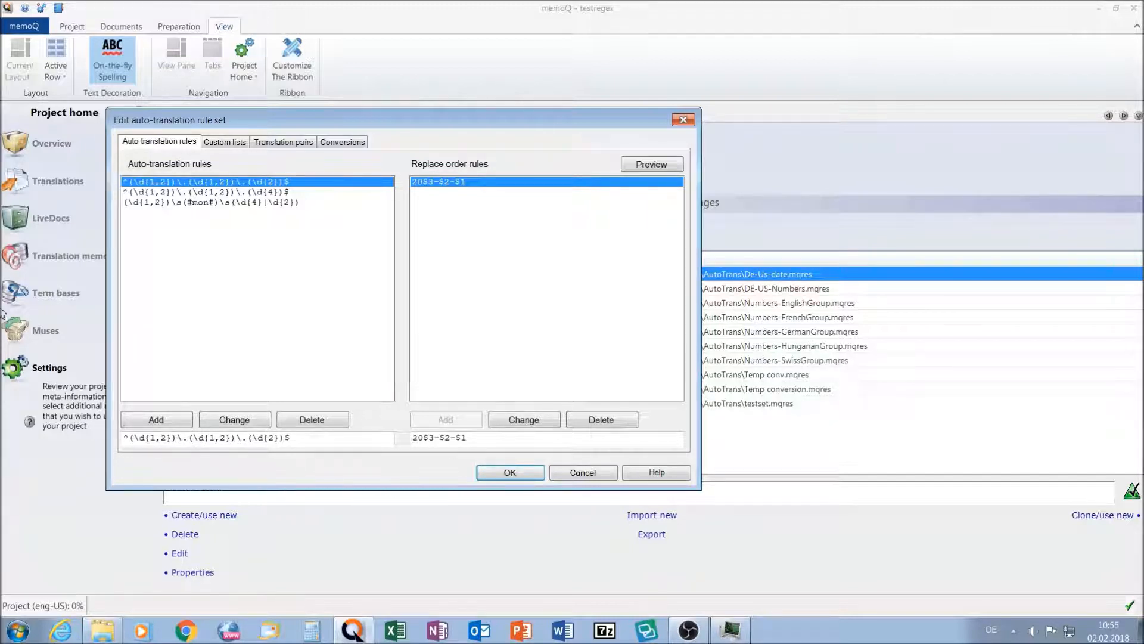
{"action": "left_click", "coordinate": [147, 203]}
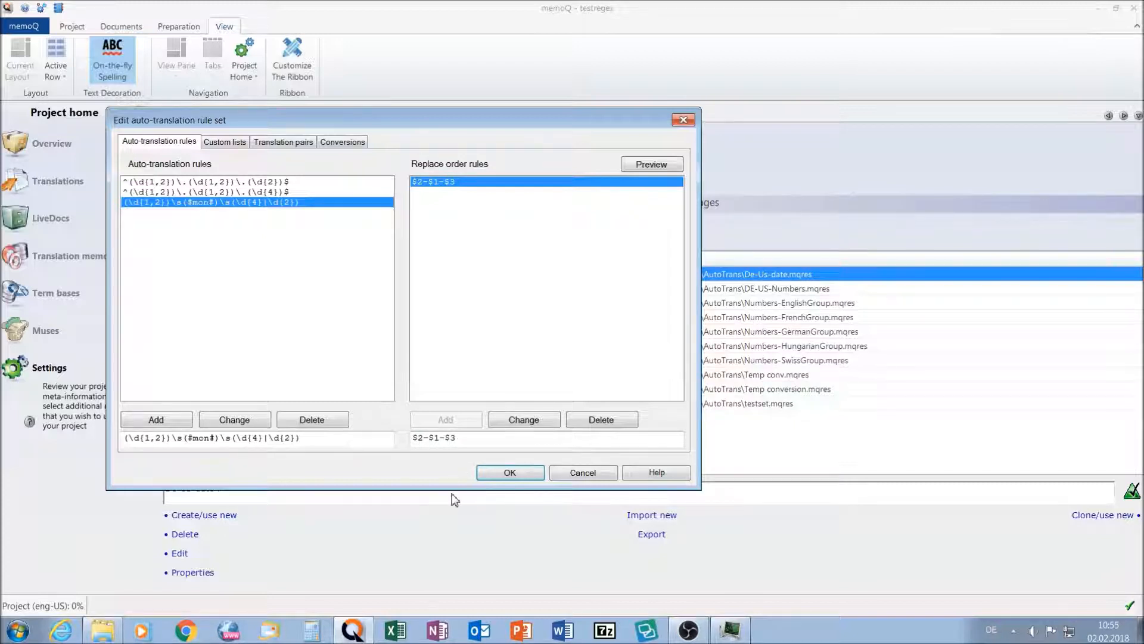
{"action": "left_click", "coordinate": [510, 473]}
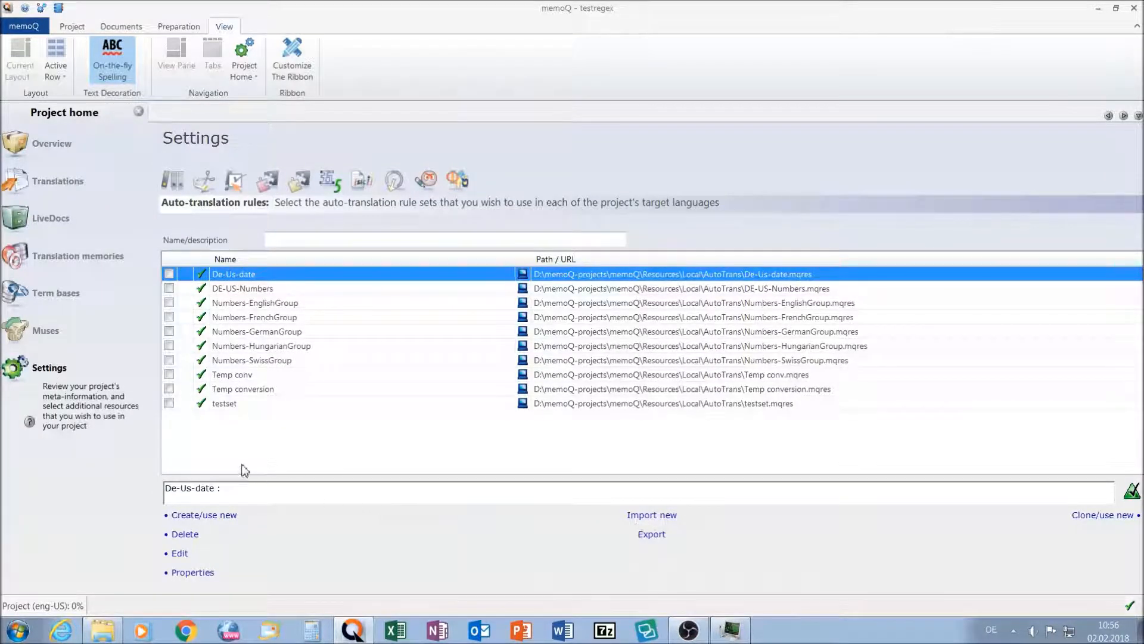
- Review the °F to °C conversion rule in the Temp conversion rule set
{"action": "left_click", "coordinate": [240, 391]}
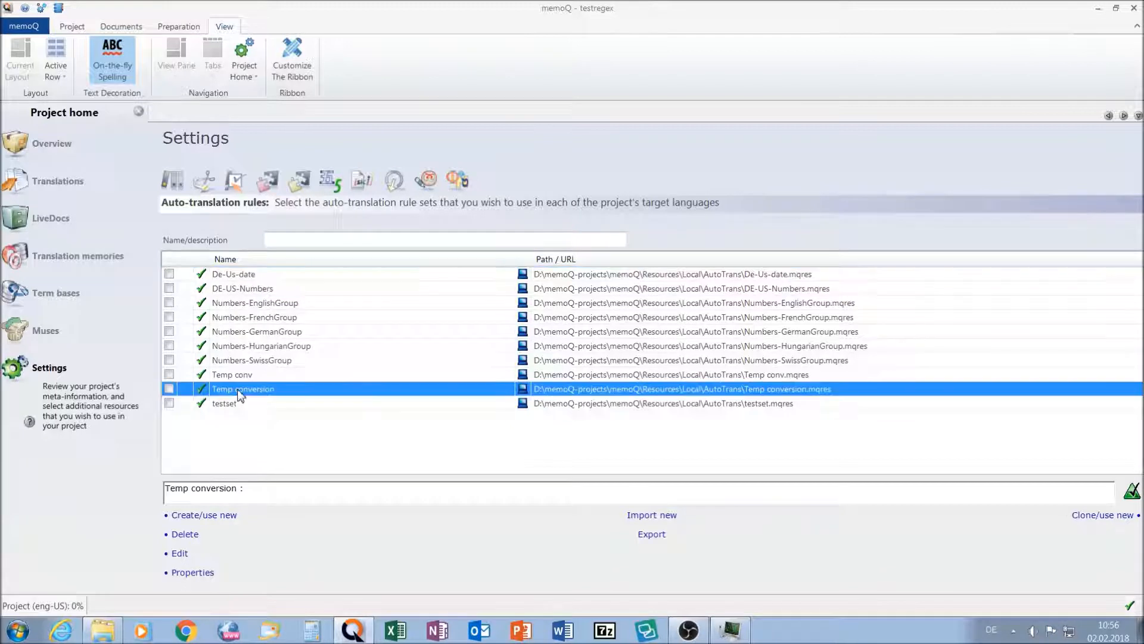
{"action": "left_click", "coordinate": [177, 556]}
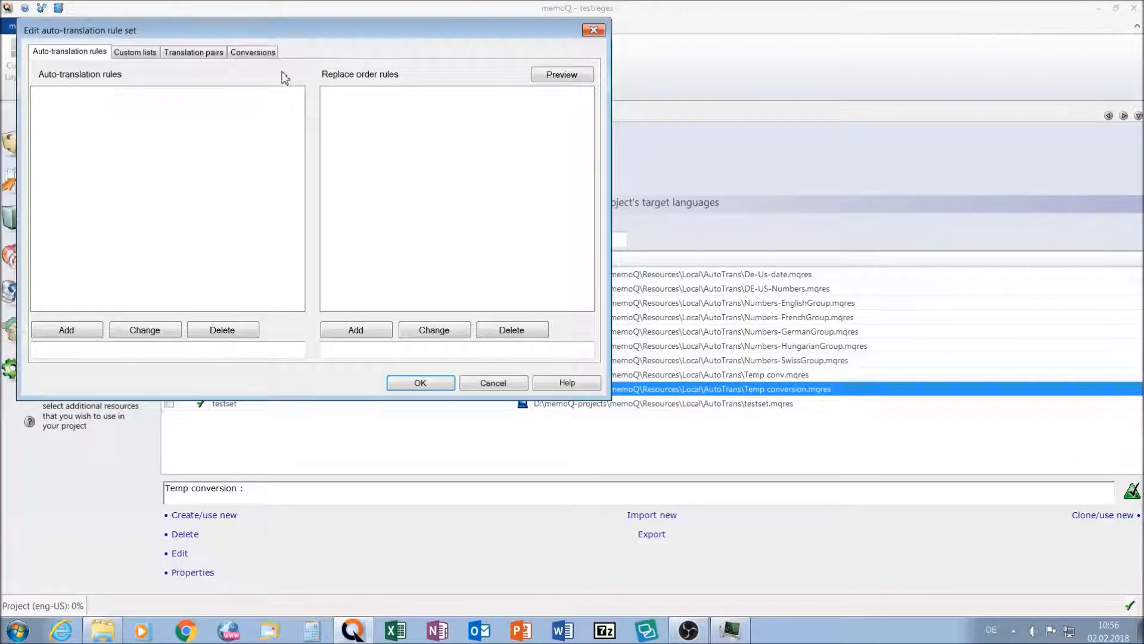
{"action": "left_click", "coordinate": [248, 53]}
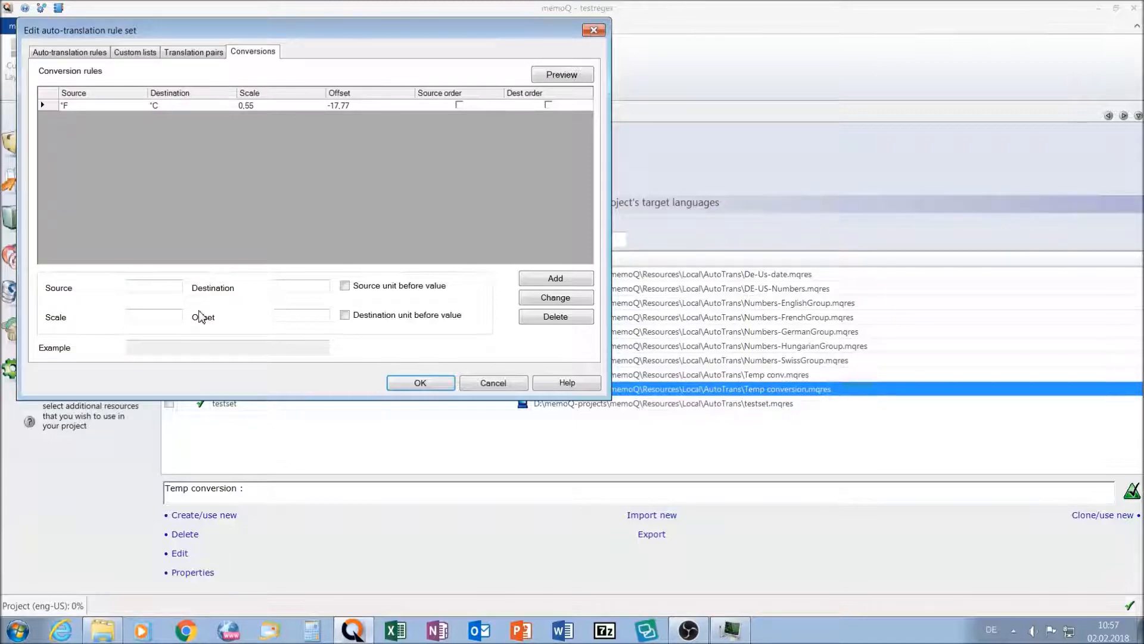
{"action": "left_click", "coordinate": [426, 383]}
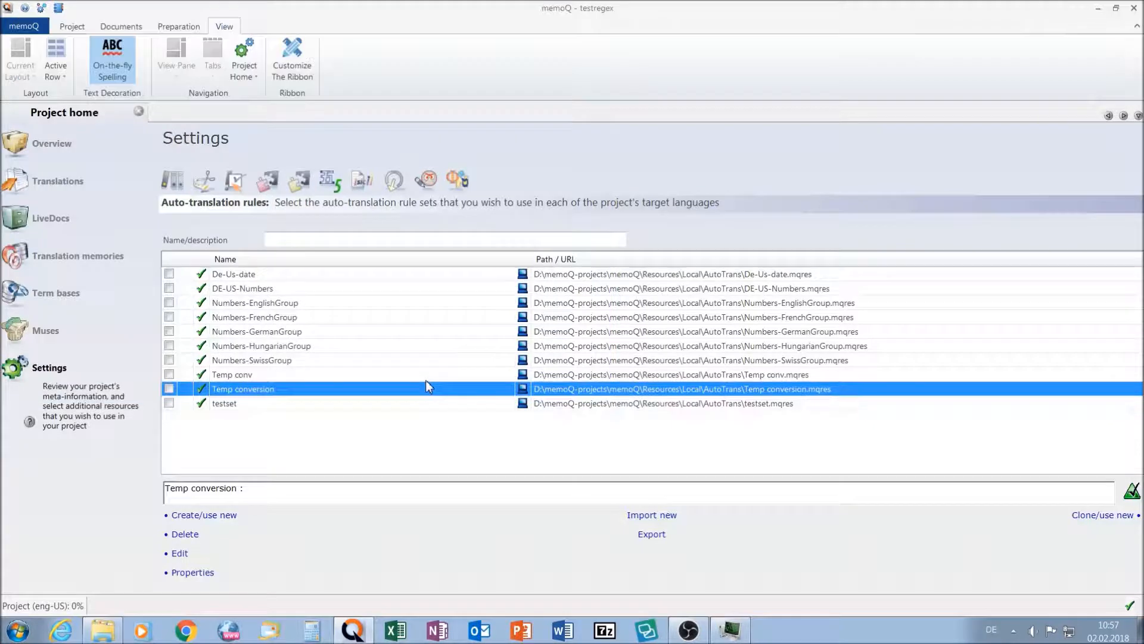
- Enable the Temp conversion and De-Us-date auto-translation rule sets for the project
{"action": "left_click", "coordinate": [170, 388]}
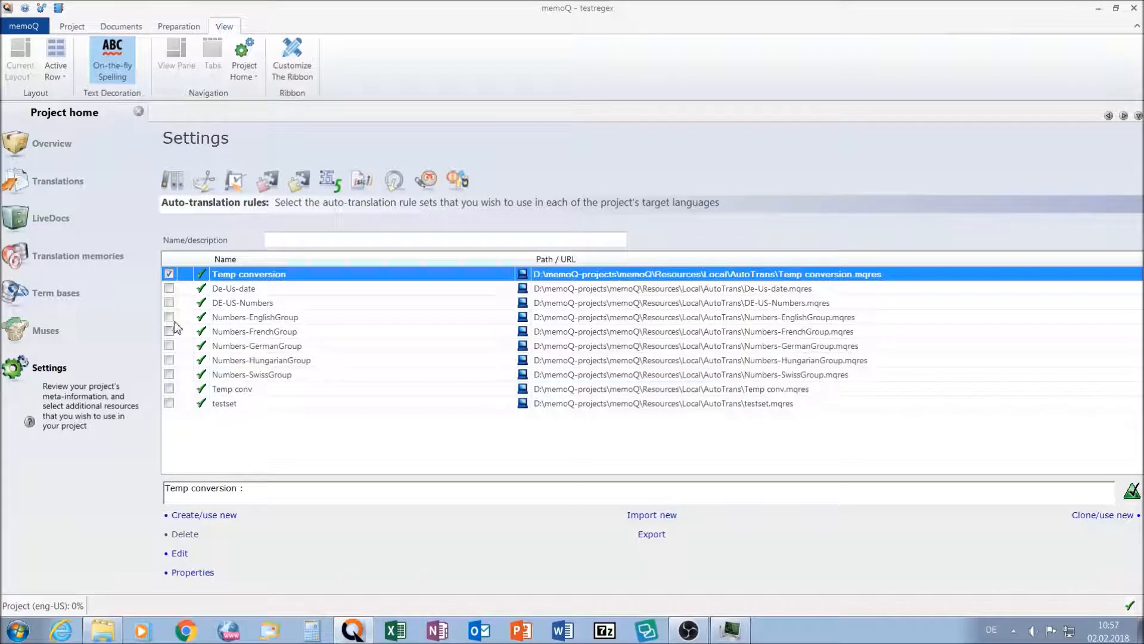
{"action": "left_click", "coordinate": [169, 289]}
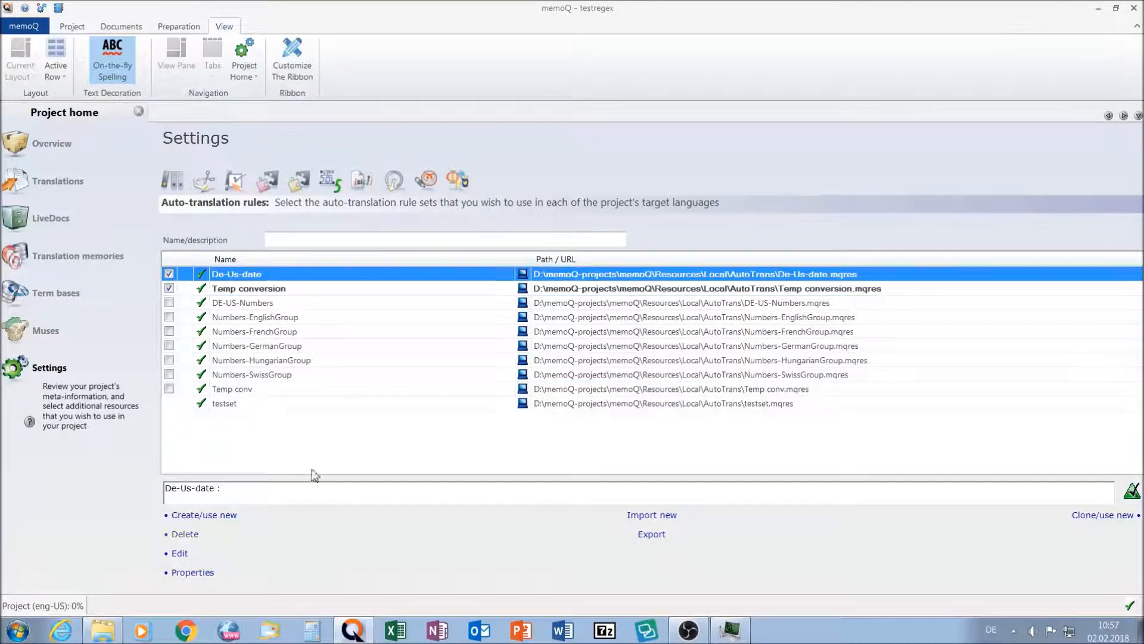
- Pre-translate the whole project with good-match lookup, and populate its number-only segments, including auto-translatables, with Confirmed status
{"action": "left_click", "coordinate": [60, 182]}
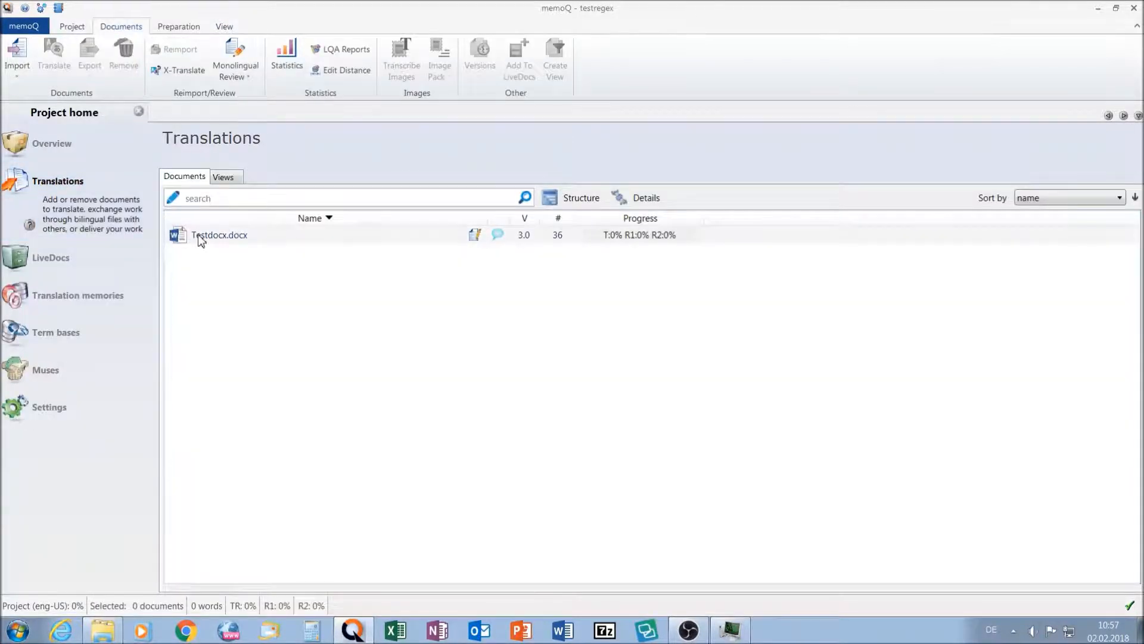
{"action": "left_click", "coordinate": [179, 27]}
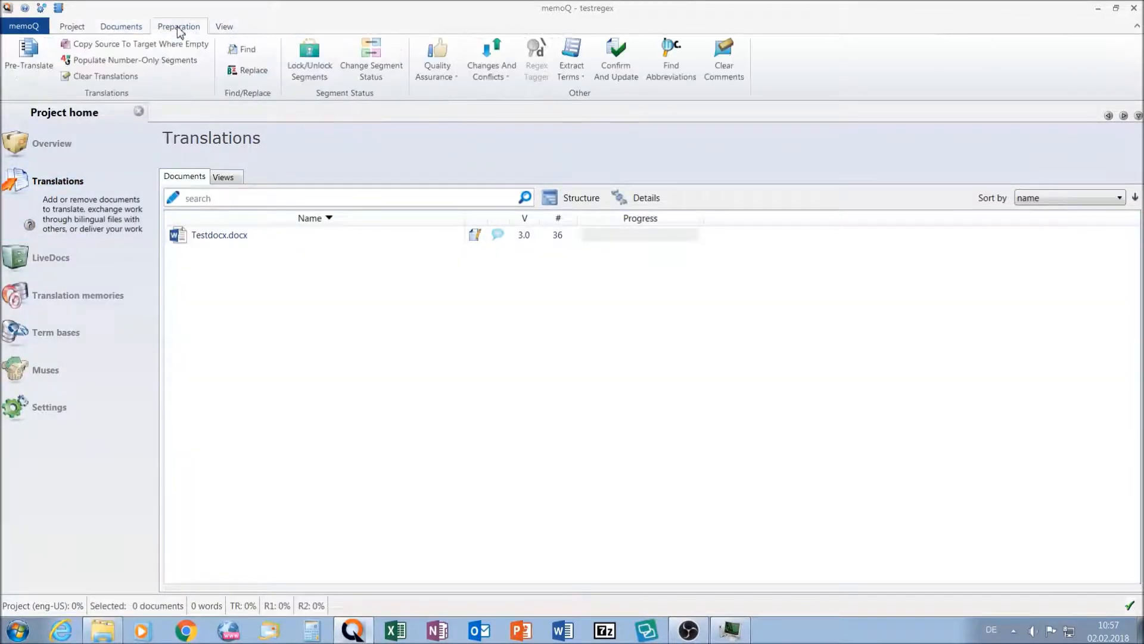
{"action": "left_click", "coordinate": [27, 53]}
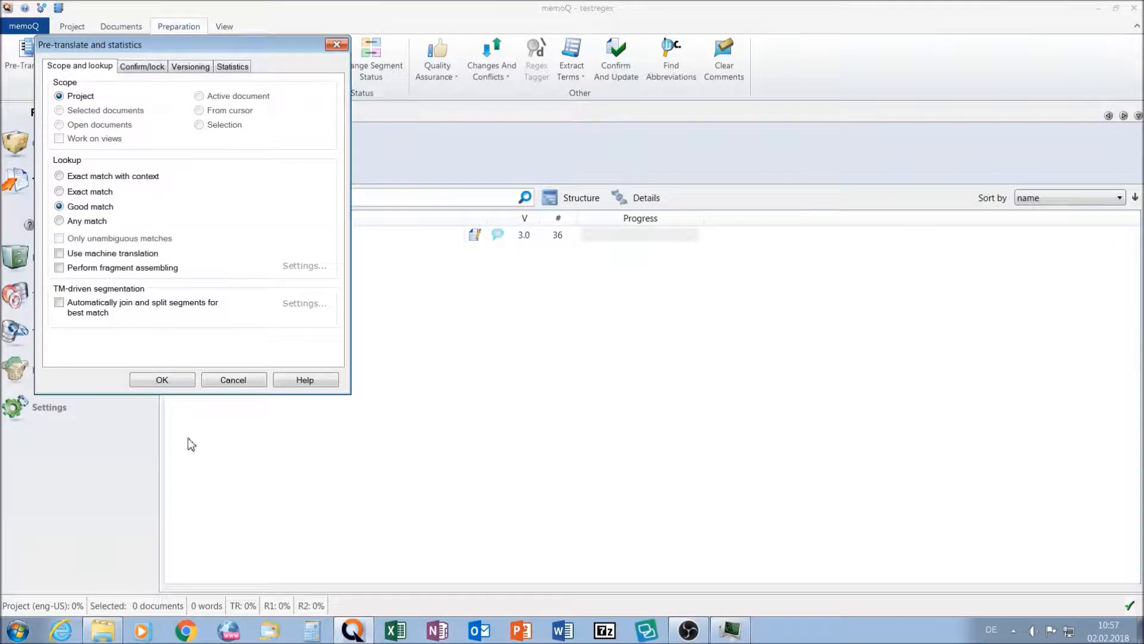
{"action": "left_click", "coordinate": [167, 380]}
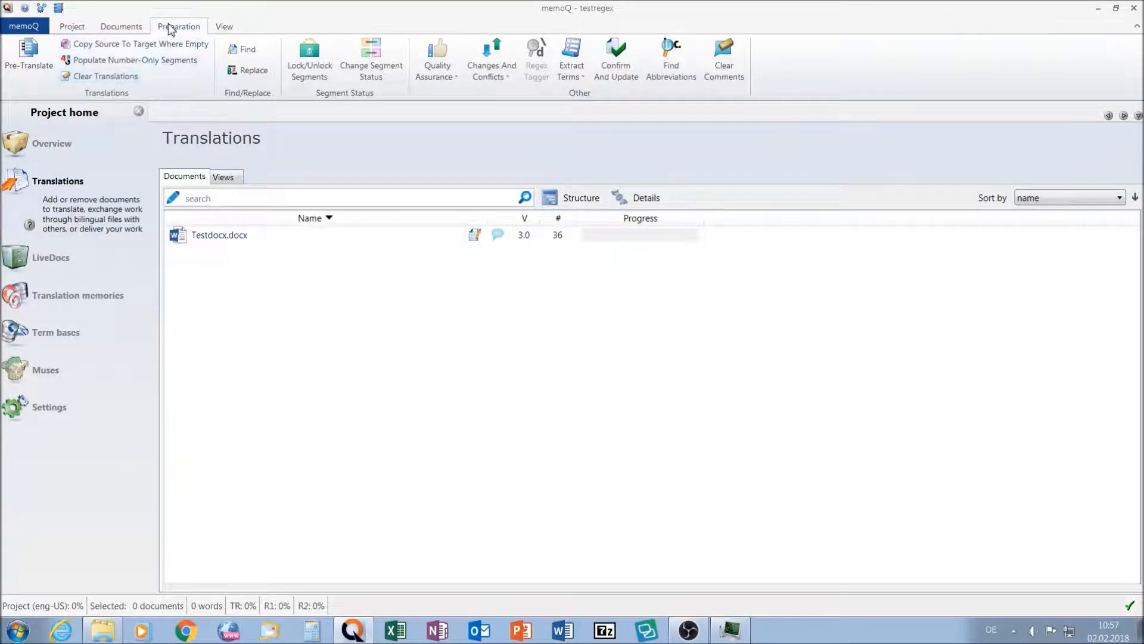
{"action": "left_click", "coordinate": [133, 60]}
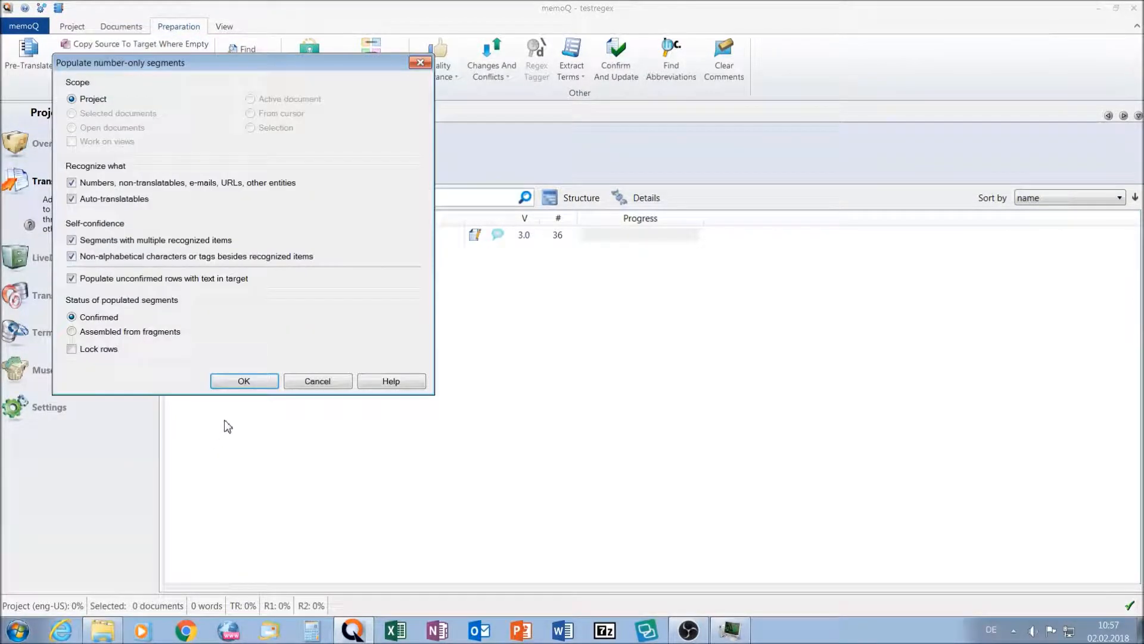
{"action": "left_click", "coordinate": [243, 384]}
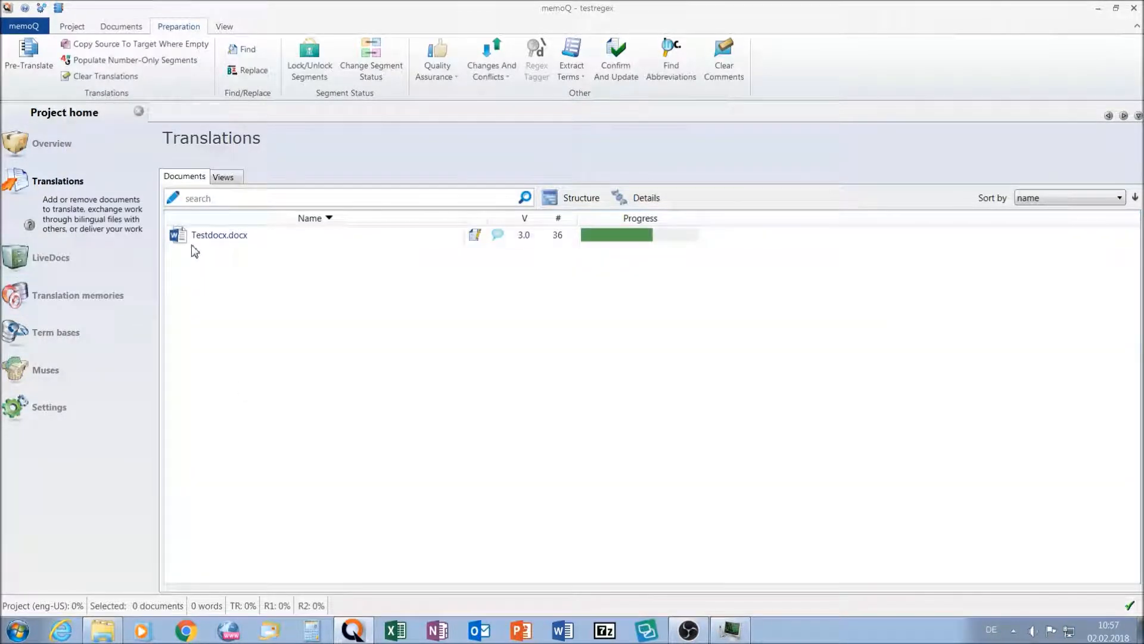
- Open Testdocx.docx for translation and check the targets of the date segments 5 and 7 and the temperature segment 14
{"action": "left_click", "coordinate": [192, 238]}
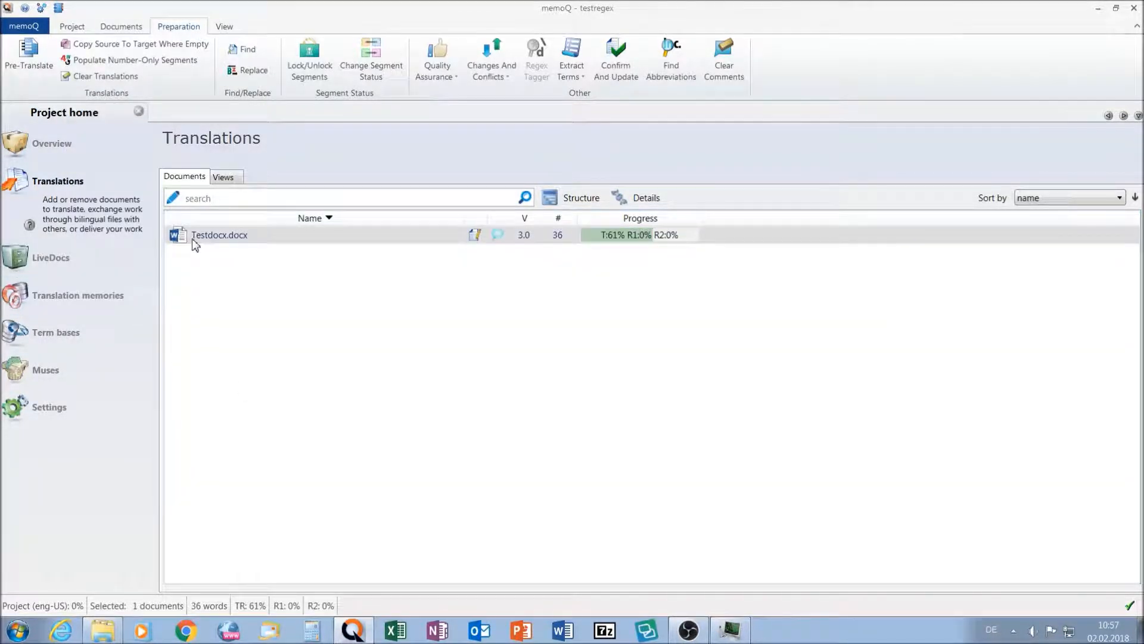
{"action": "double_click", "coordinate": [192, 238]}
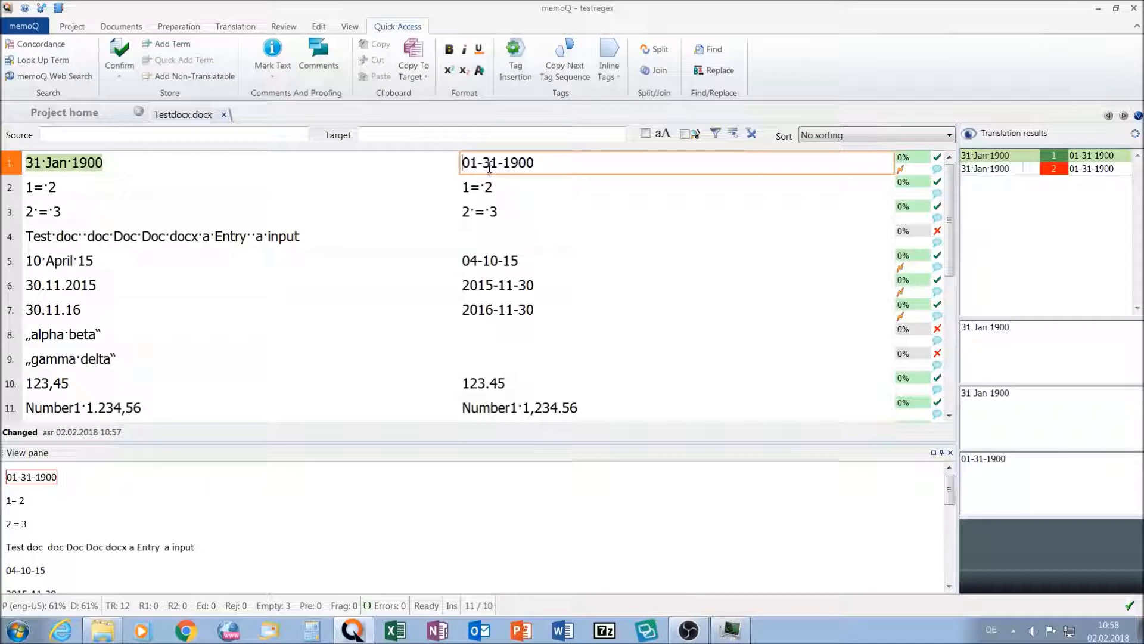
{"action": "left_click", "coordinate": [69, 260]}
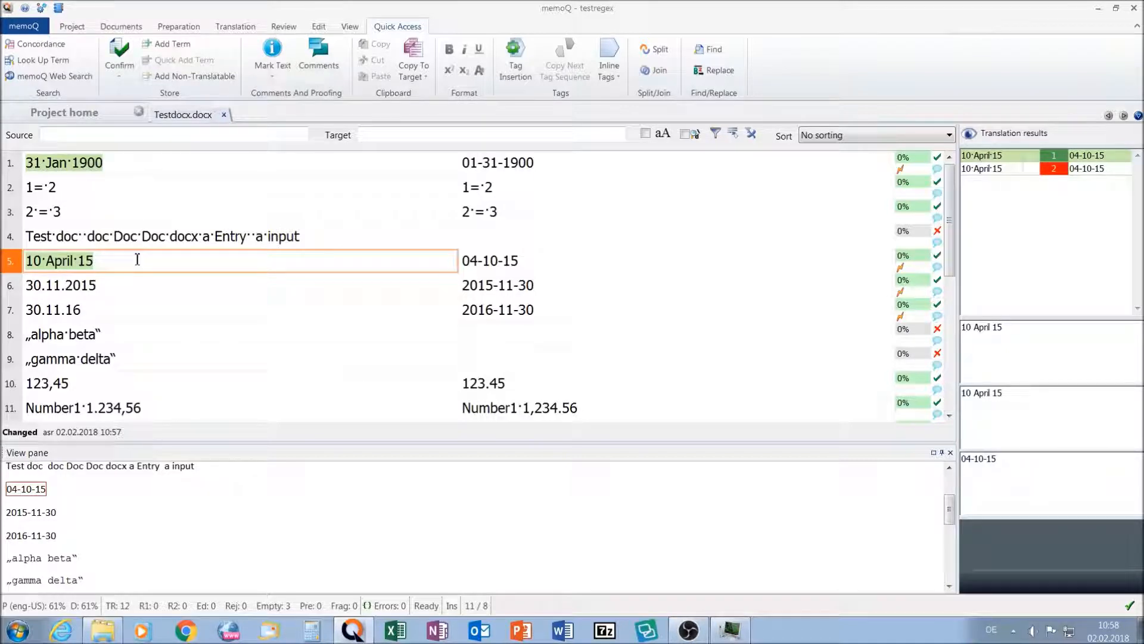
{"action": "left_click", "coordinate": [61, 309]}
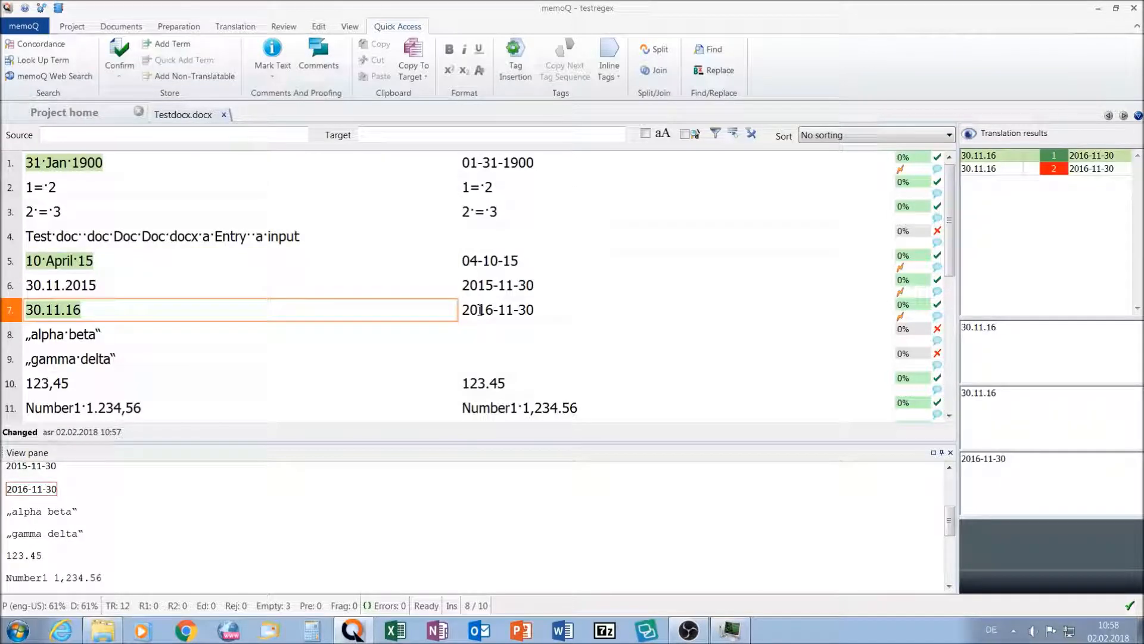
{"action": "scroll", "coordinate": [572, 302], "scroll_direction": "down", "scroll_amount": 3}
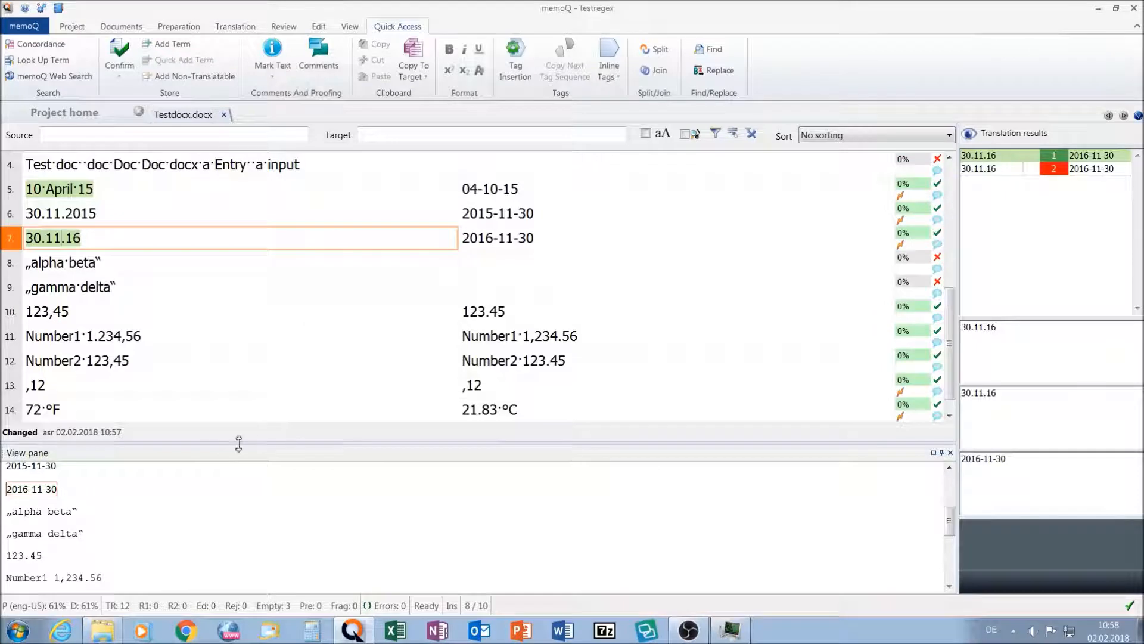
{"action": "left_click", "coordinate": [43, 411]}
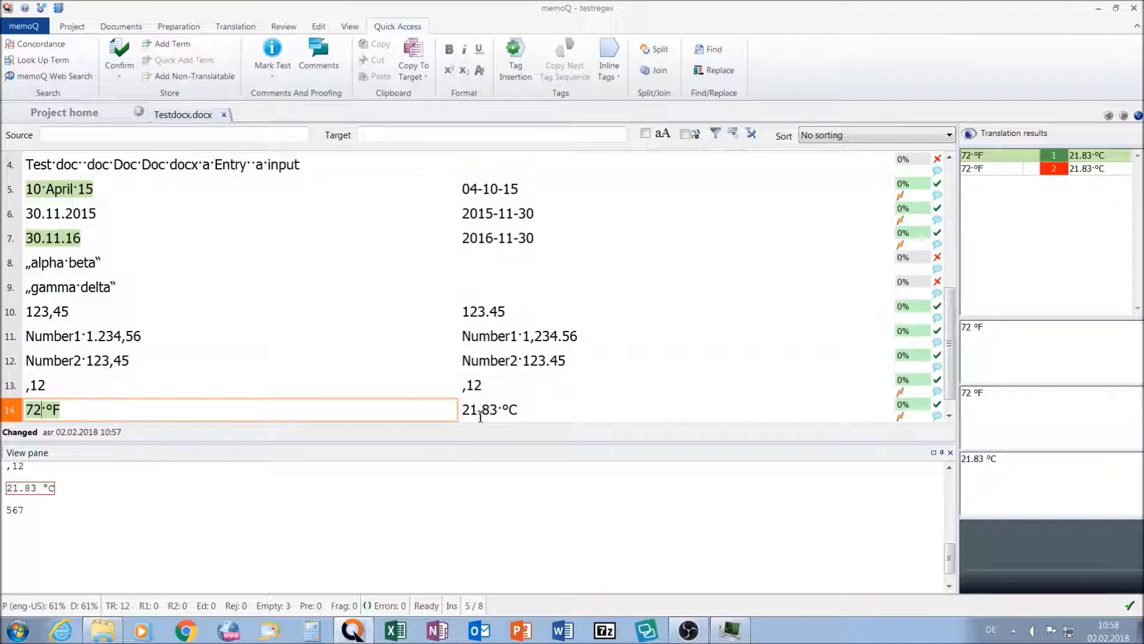
{"action": "scroll", "coordinate": [647, 291], "scroll_direction": "up", "scroll_amount": 3}
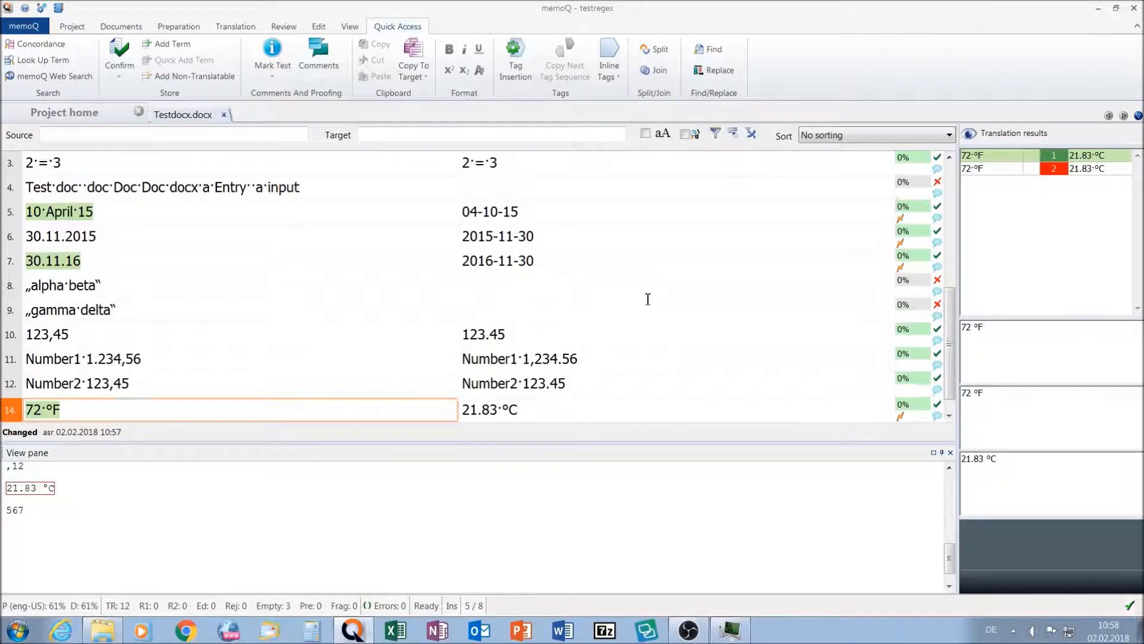
- Try to confirm segment 4 with its target left empty
{"action": "left_click", "coordinate": [537, 236]}
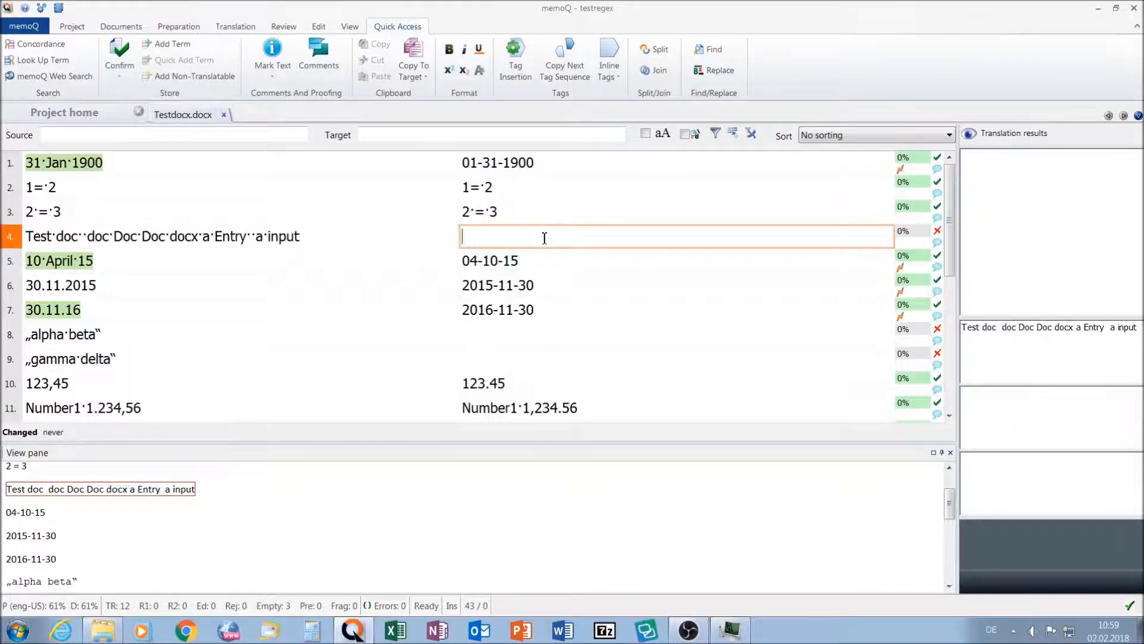
{"action": "key", "text": "Up"}
{"action": "key", "text": "Up"}
{"action": "left_click", "coordinate": [544, 238]}
{"action": "key", "text": "ctrl+Return"}
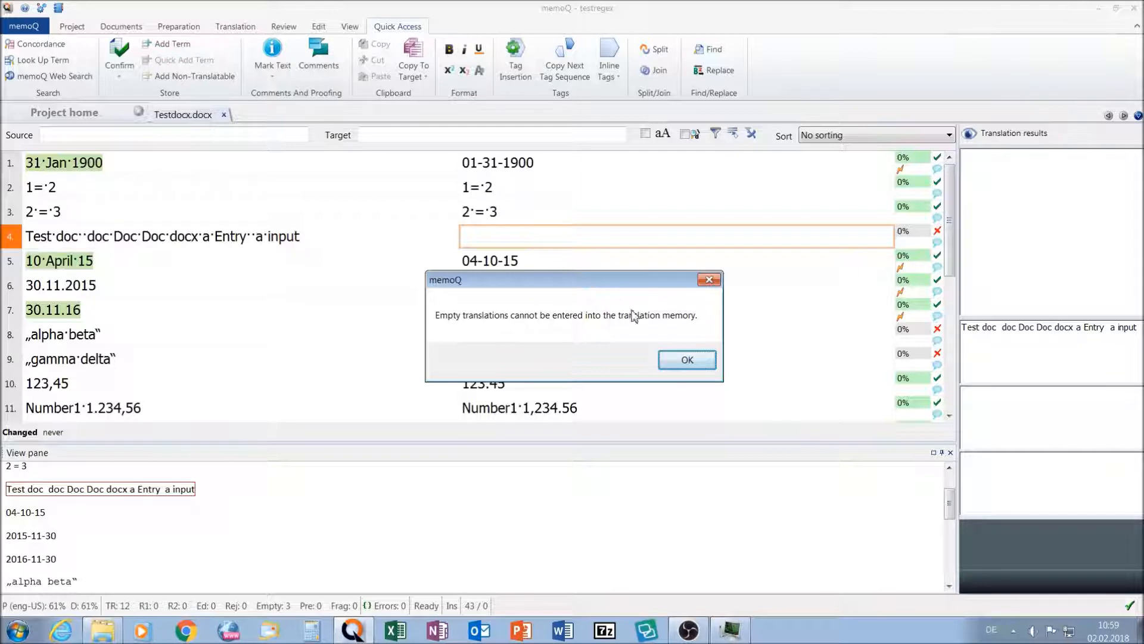
{"action": "left_click", "coordinate": [684, 360]}
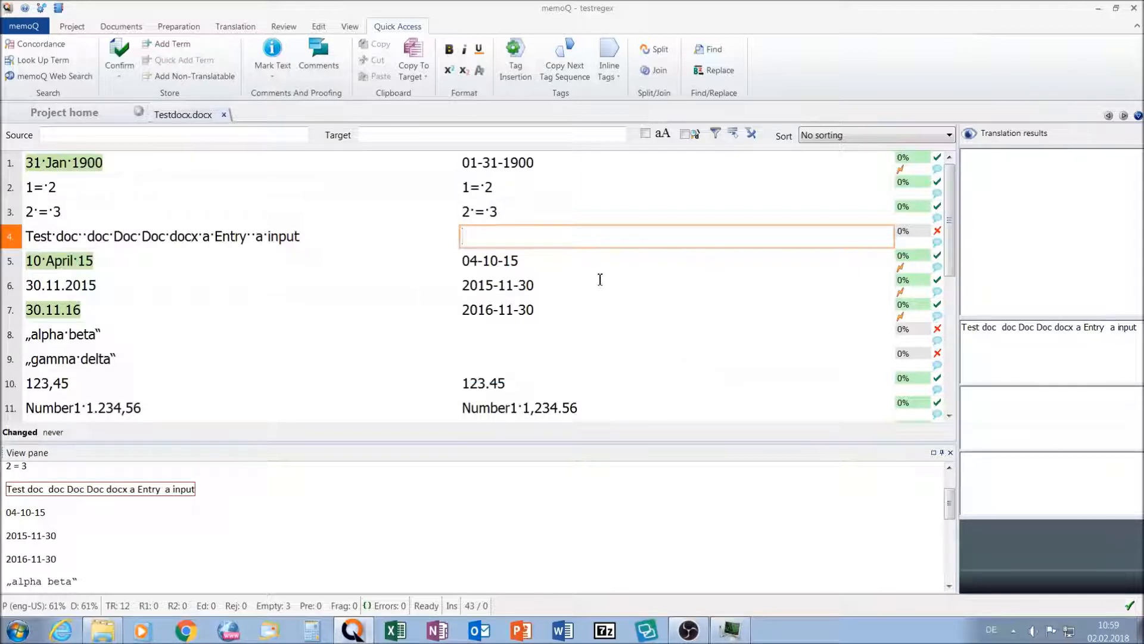
- Copy the source text into the empty targets of segments 4, 8 and 9 and confirm each segment
{"action": "key", "text": "ctrl+Insert"}
{"action": "key", "text": "ctrl+Return"}
{"action": "key", "text": "ctrl+Insert"}
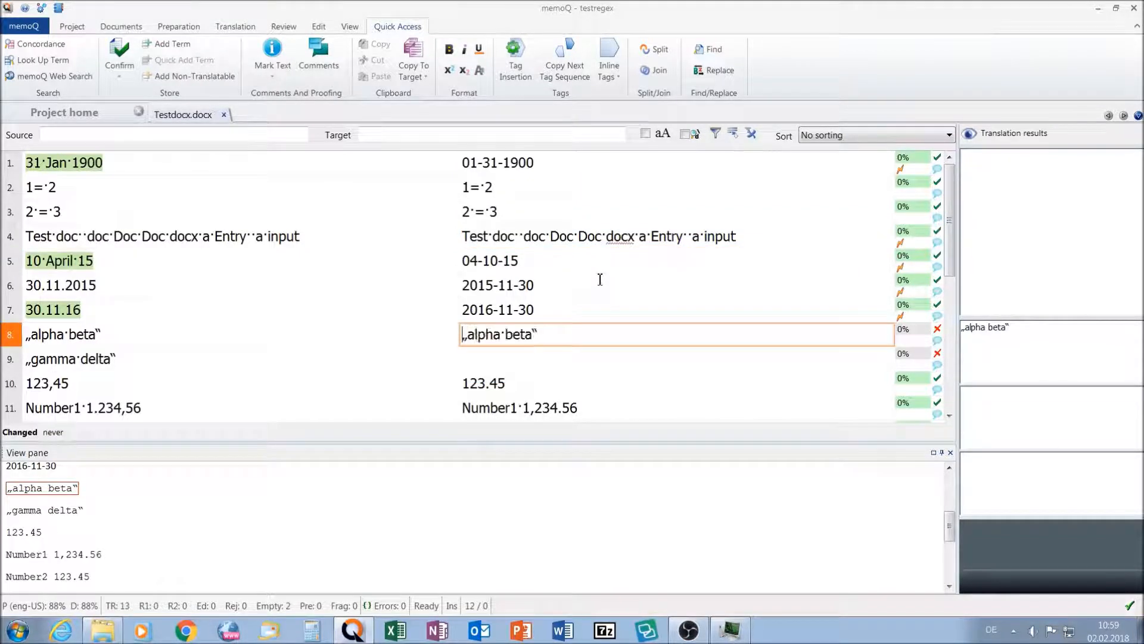
{"action": "key", "text": "ctrl+Return"}
{"action": "key", "text": "ctrl+Insert"}
{"action": "key", "text": "ctrl+Return"}
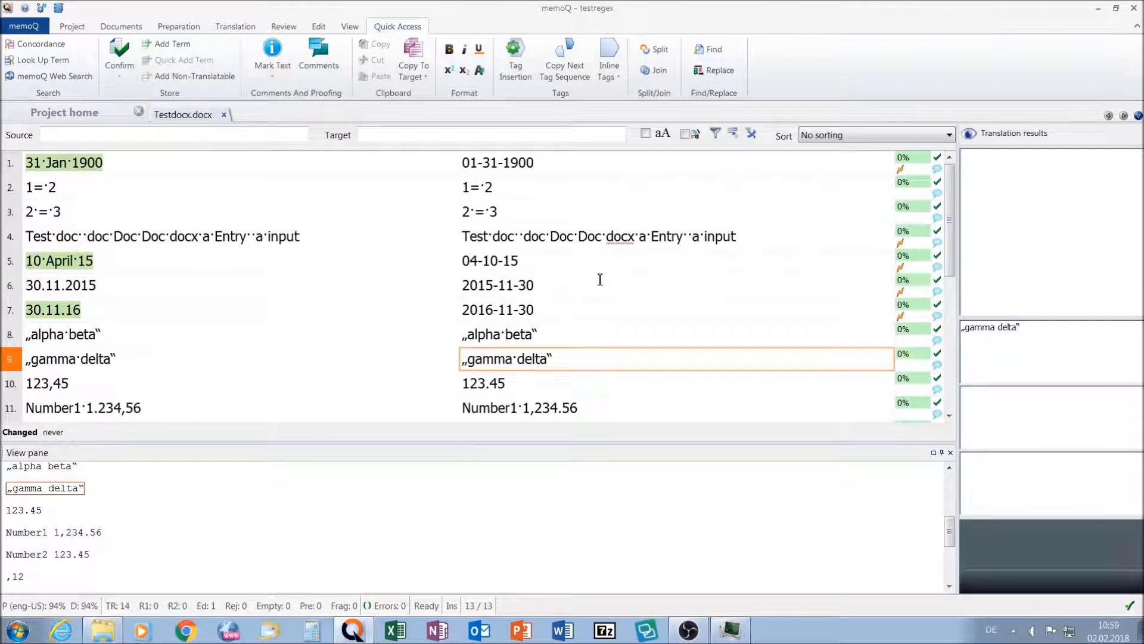
- Replace all German quotation marks in the active document's targets with straight double quotes, using the regular expression („|“)
{"action": "key", "text": "Return"}
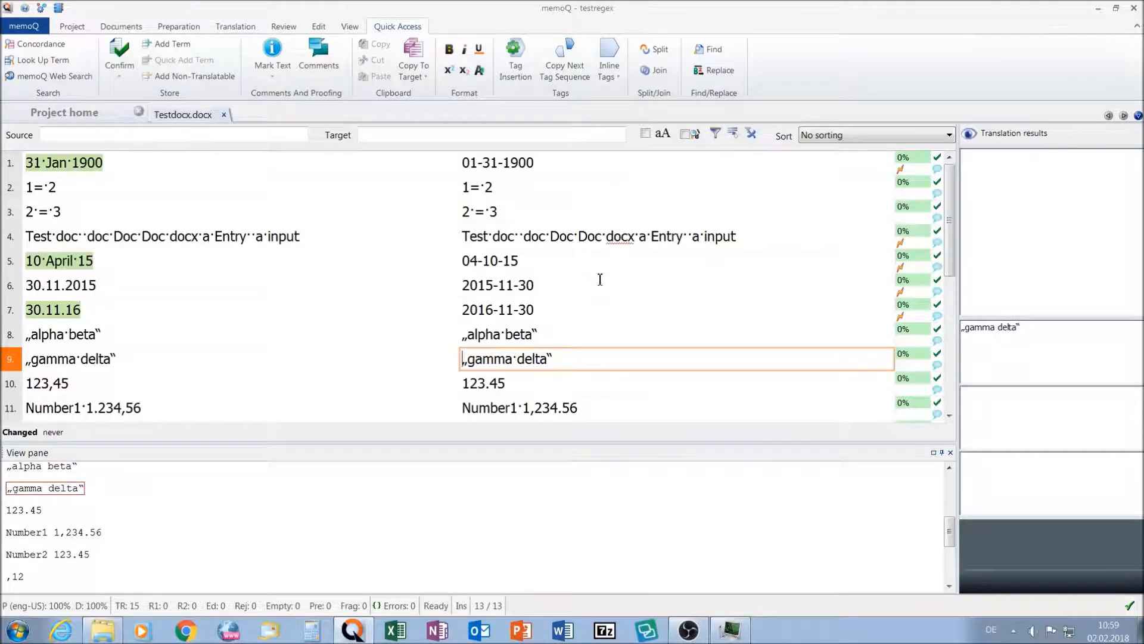
{"action": "mouse_move", "coordinate": [474, 504]}
{"action": "key", "text": "ctrl+f"}
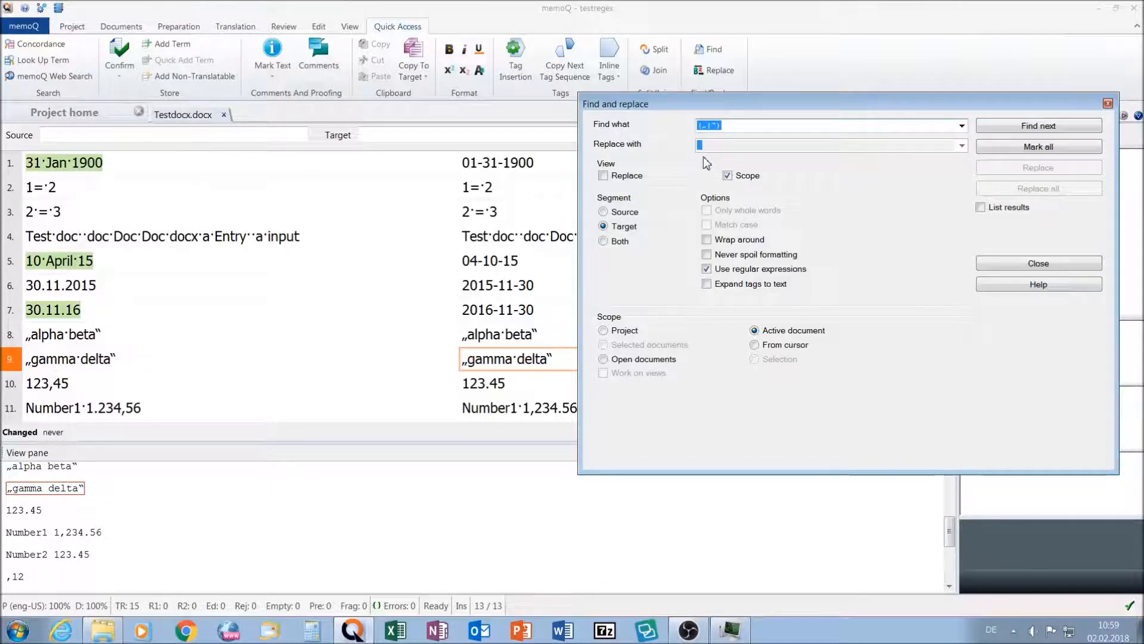
{"action": "left_click", "coordinate": [603, 176]}
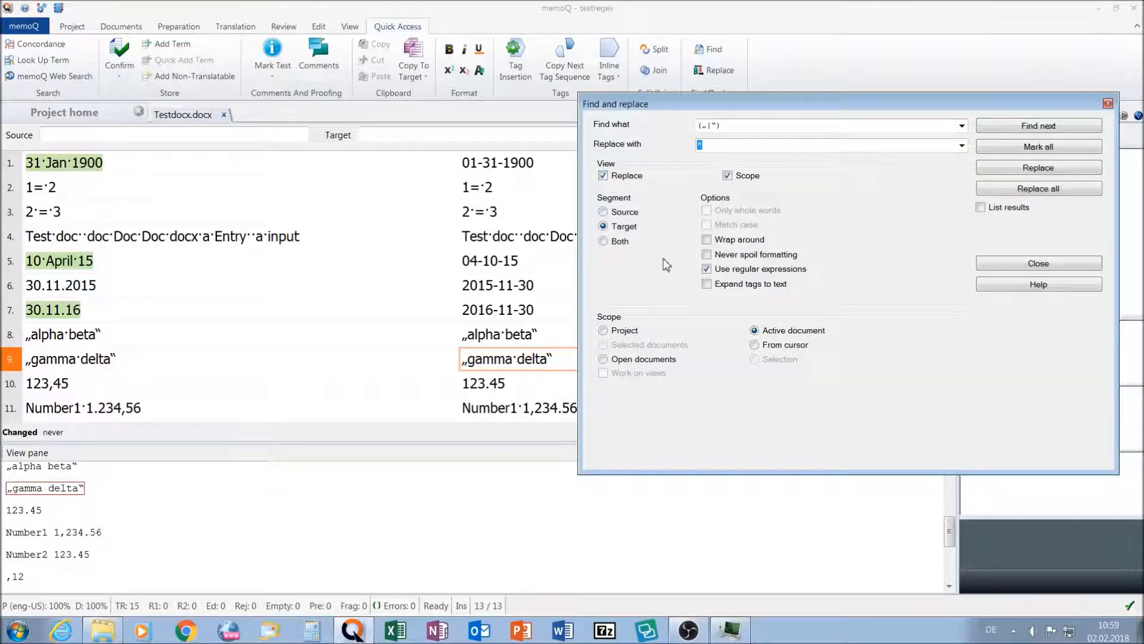
{"action": "left_click", "coordinate": [709, 268]}
{"action": "left_click", "coordinate": [709, 269]}
{"action": "left_click", "coordinate": [1007, 189]}
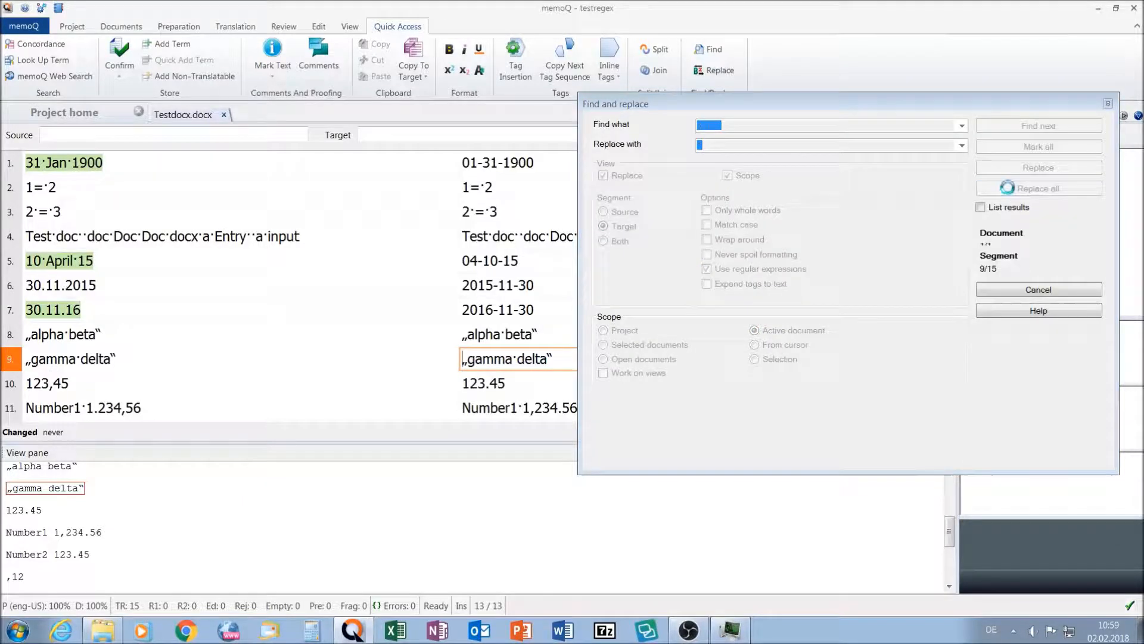
{"action": "left_click", "coordinate": [699, 359]}
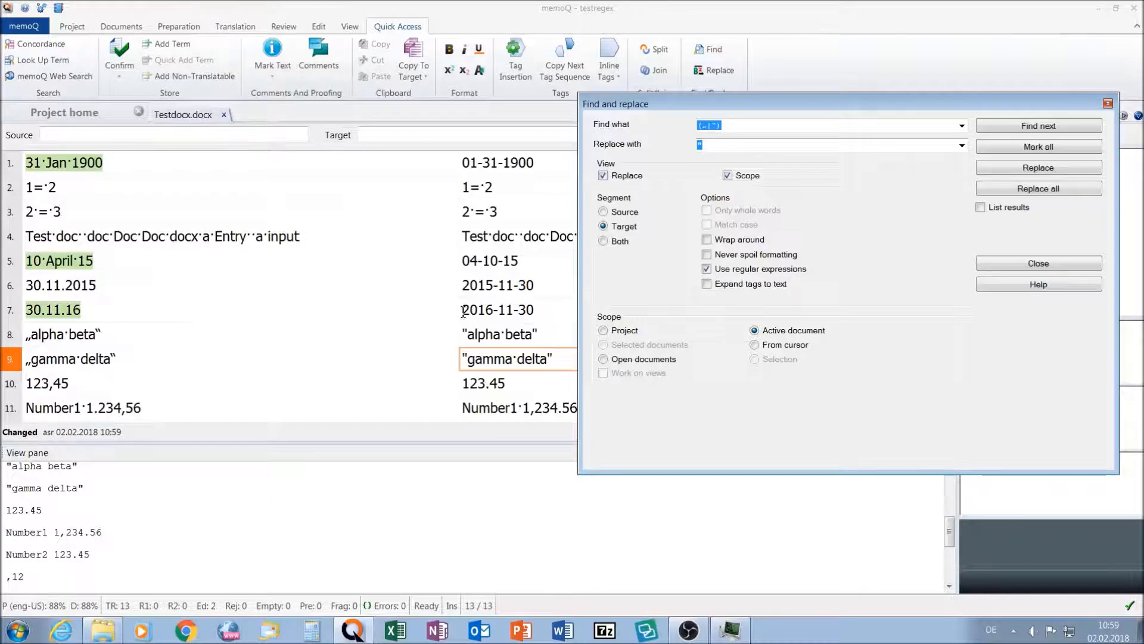
- Search the targets from segment 1 for an equals sign lacking a preceding space, using the regular expression [^ ]=( )
{"action": "left_click", "coordinate": [531, 180]}
{"action": "left_click", "coordinate": [556, 167]}
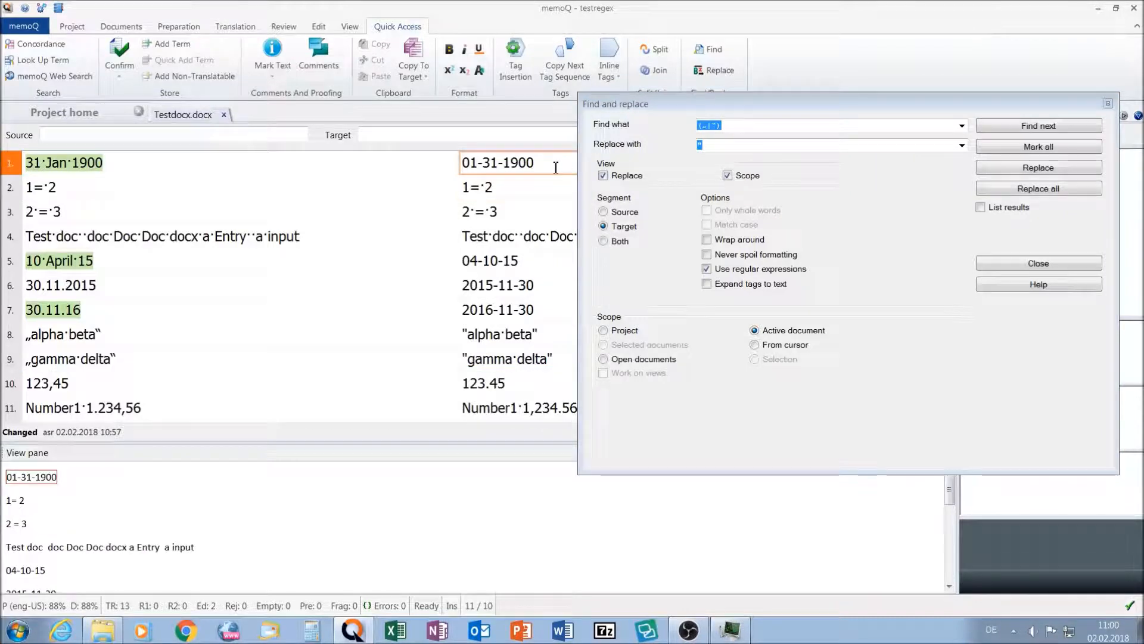
{"action": "left_click", "coordinate": [962, 129]}
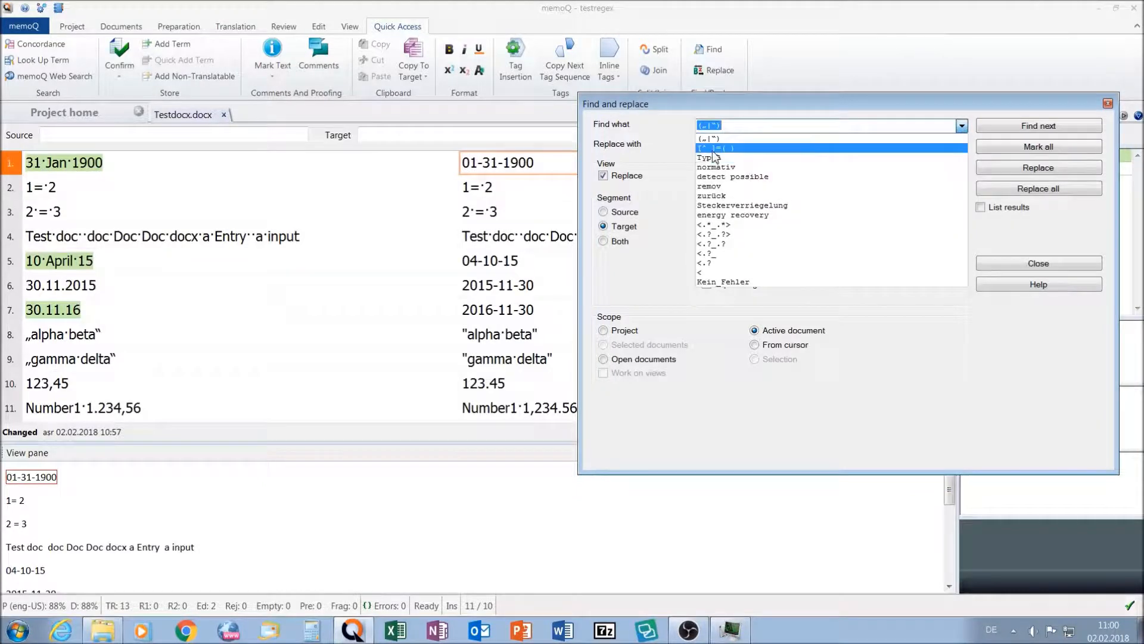
{"action": "left_click", "coordinate": [721, 147]}
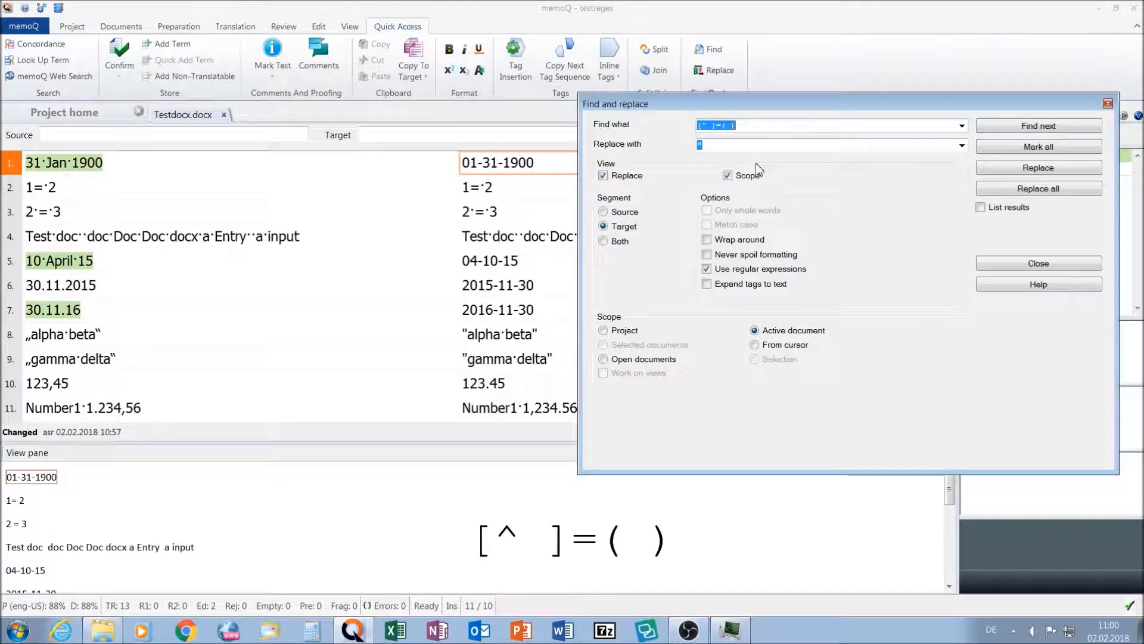
{"action": "left_click", "coordinate": [1040, 127]}
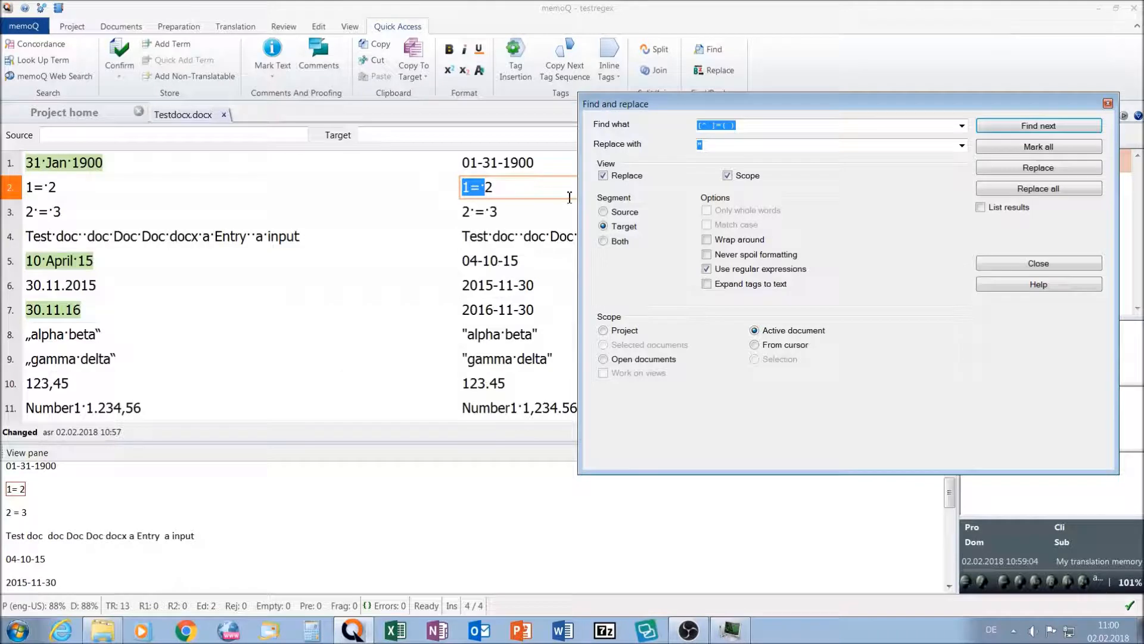
- Insert a space before the equals sign in segment 2's target, confirm the segment and repeat the regex search
{"action": "left_click", "coordinate": [523, 191]}
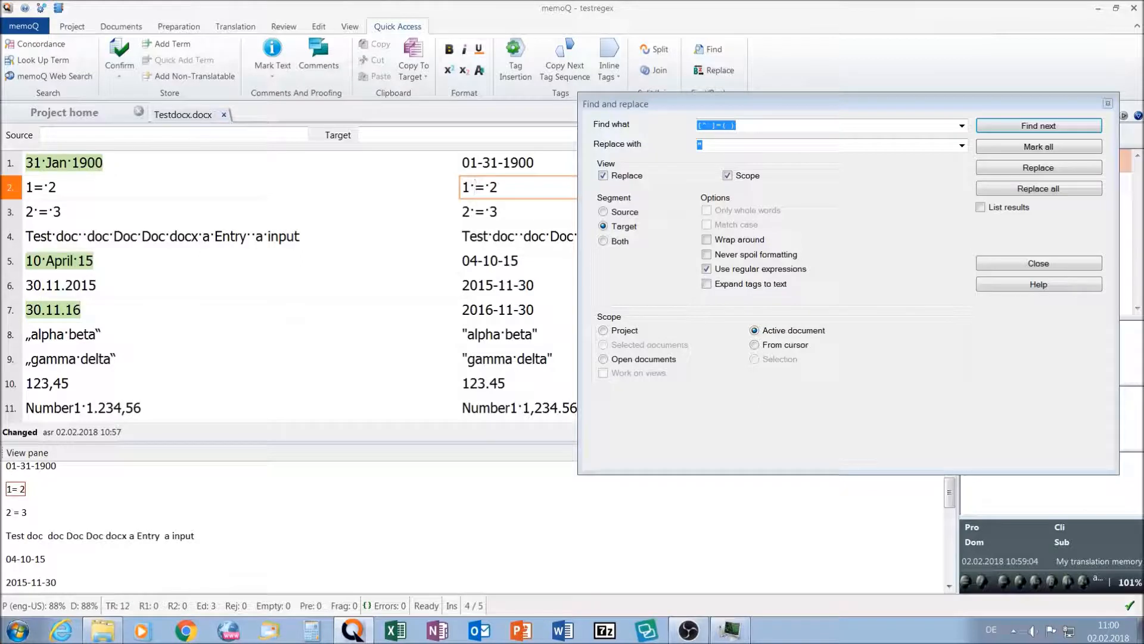
{"action": "key", "text": "ctrl+Return"}
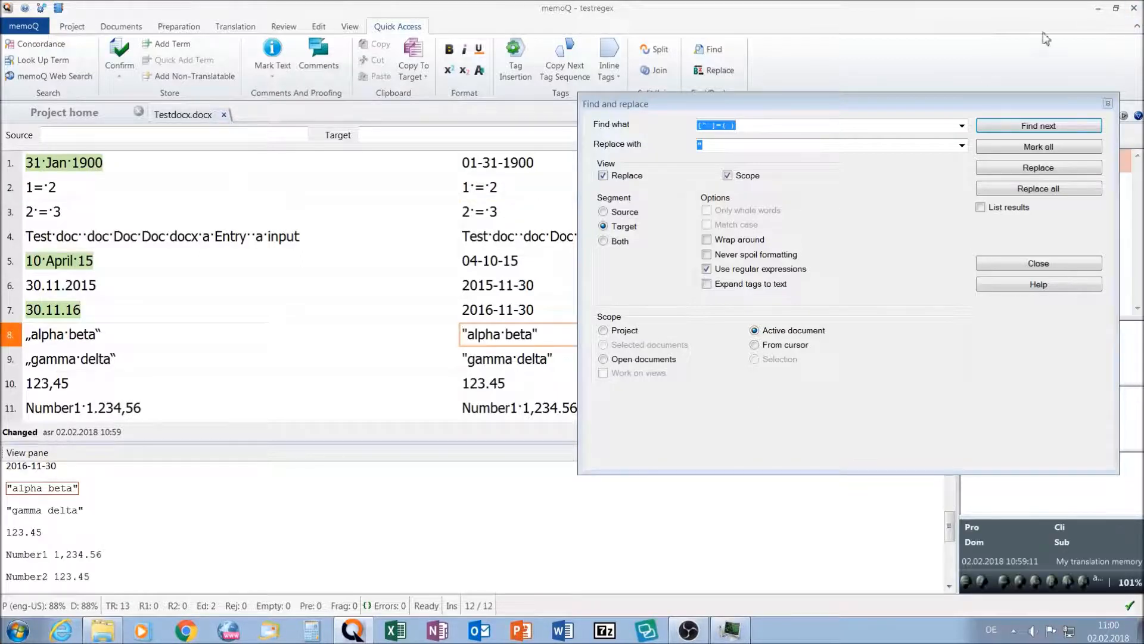
{"action": "left_click", "coordinate": [1059, 127]}
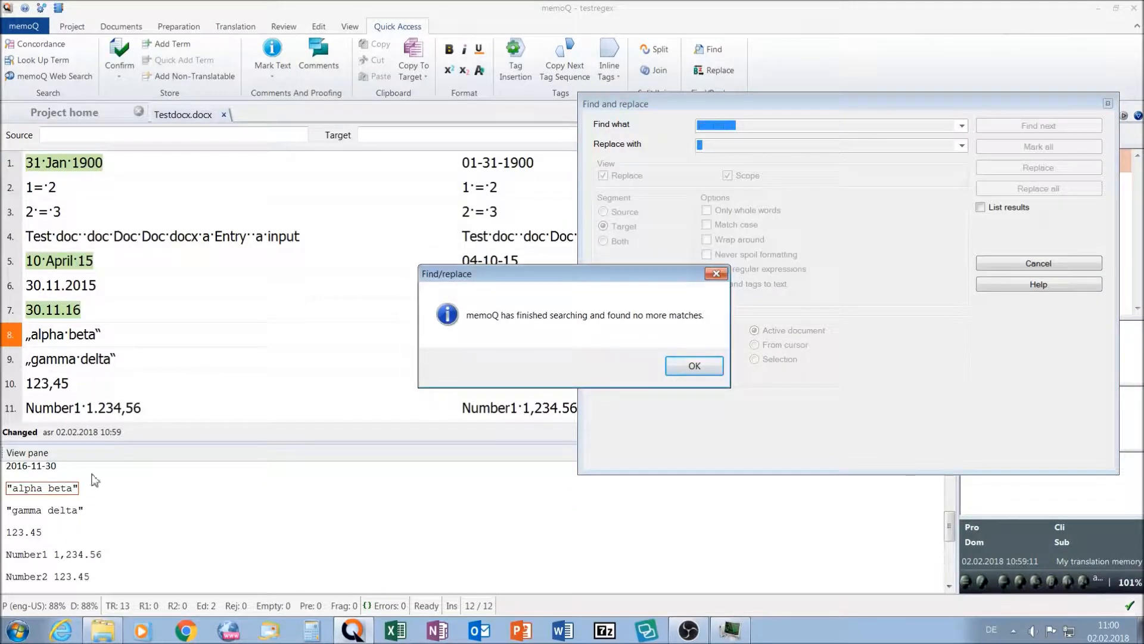
{"action": "left_click", "coordinate": [694, 365]}
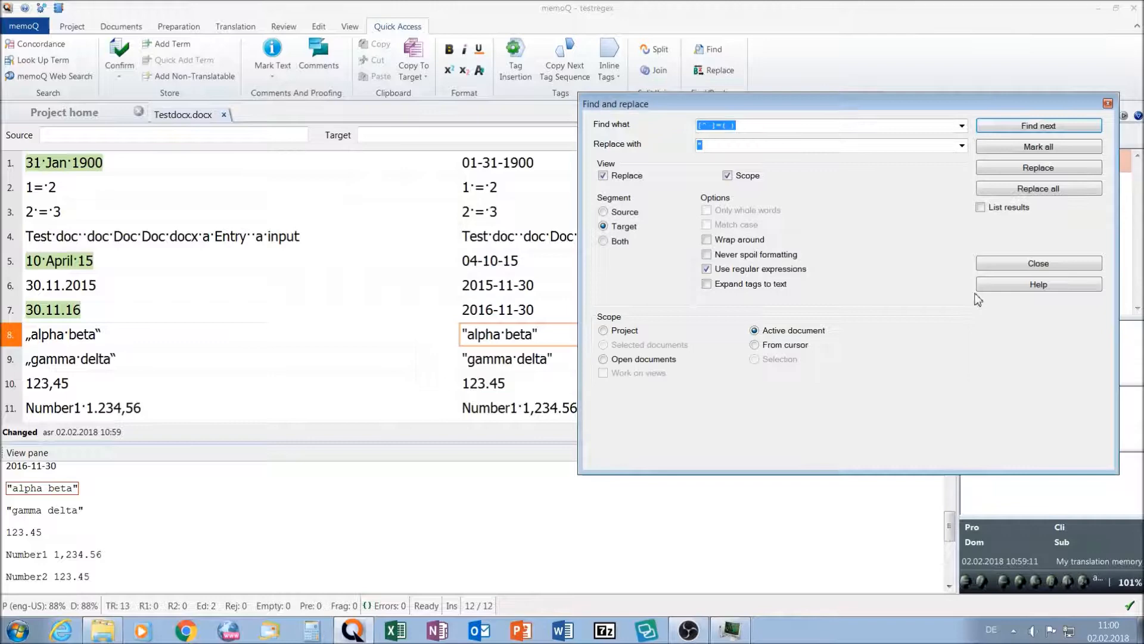
{"action": "left_click", "coordinate": [1035, 263]}
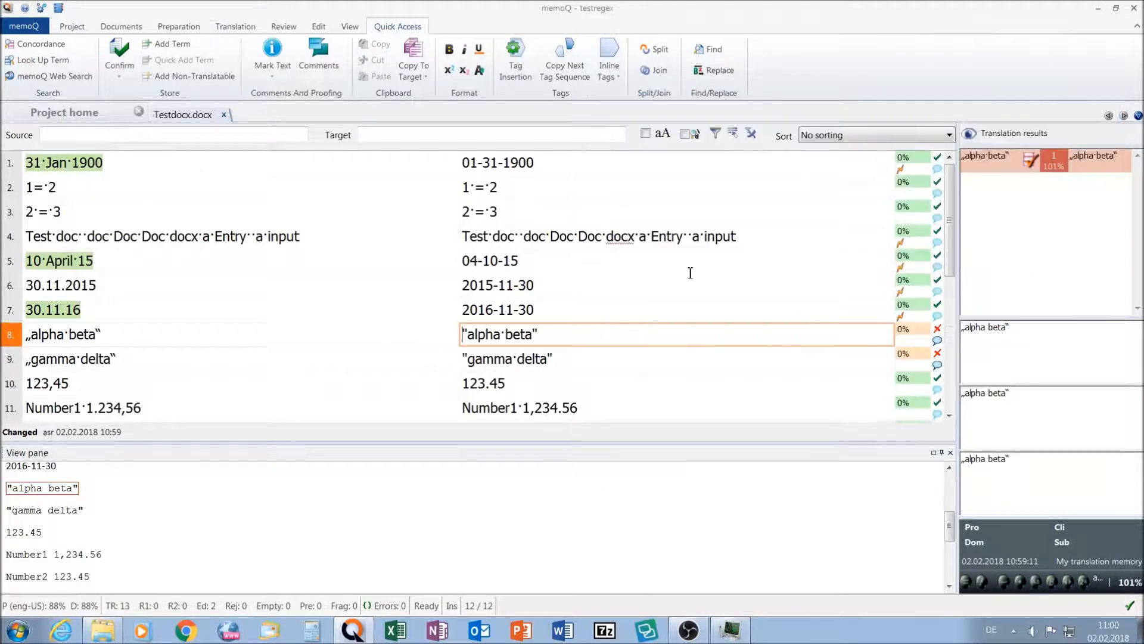
- Delete the added space before the equals sign in segment 2's target and confirm the segment again
{"action": "left_click", "coordinate": [551, 190]}
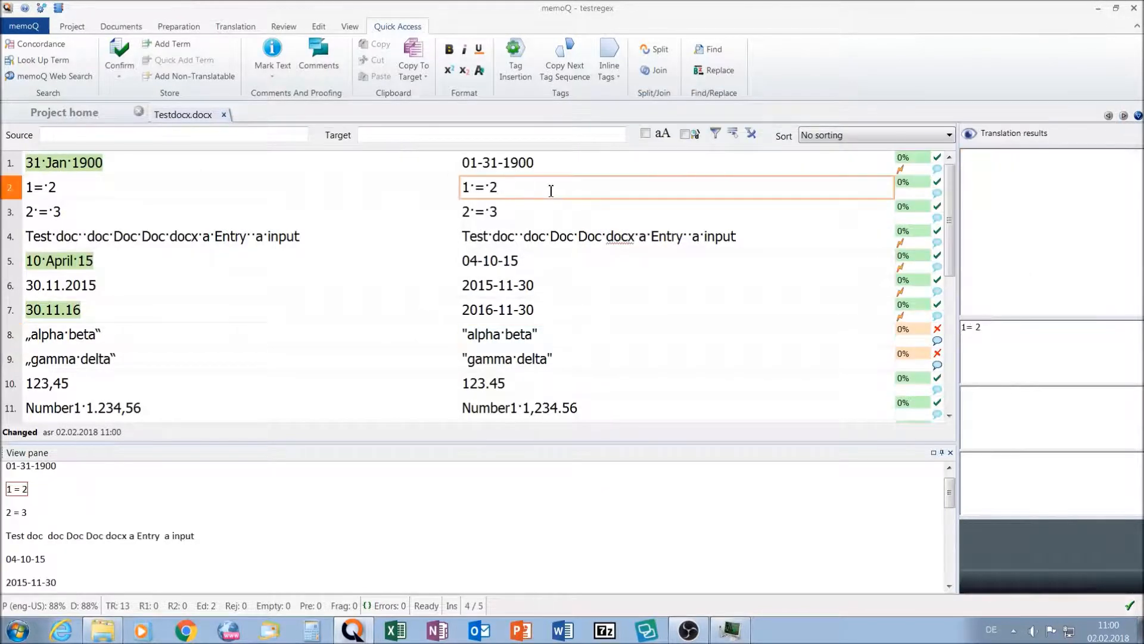
{"action": "key", "text": "BackSpace"}
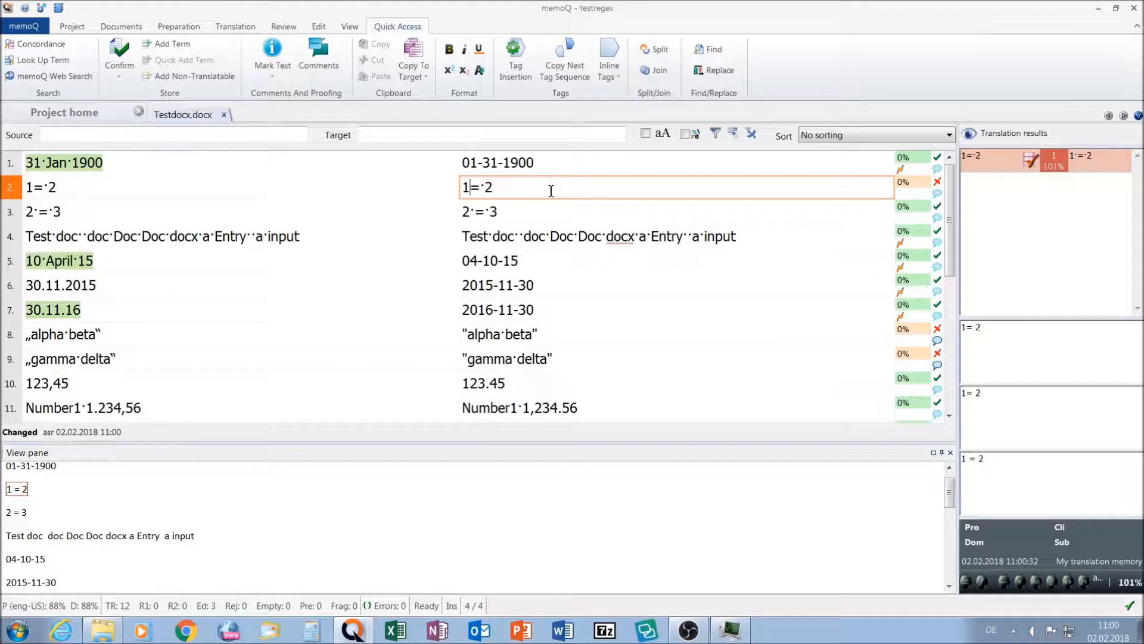
{"action": "key", "text": "ctrl+Return"}
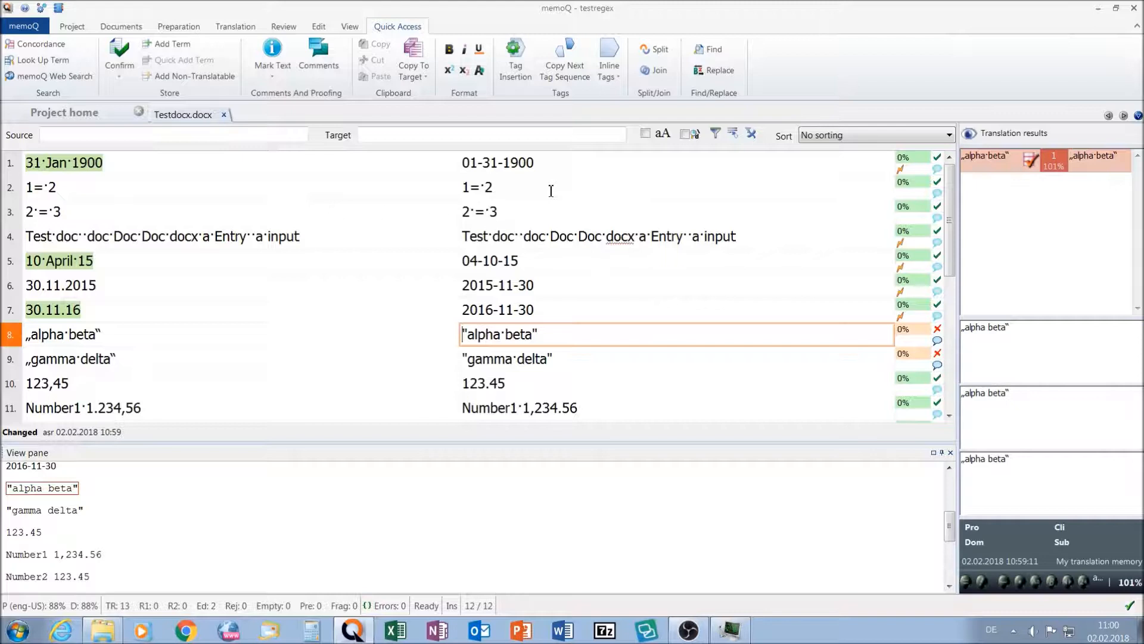
- Confirm the edited segments 8 and 9 with their straight-quoted targets
{"action": "key", "text": "ctrl+Return"}
{"action": "key", "text": "ctrl+Return"}
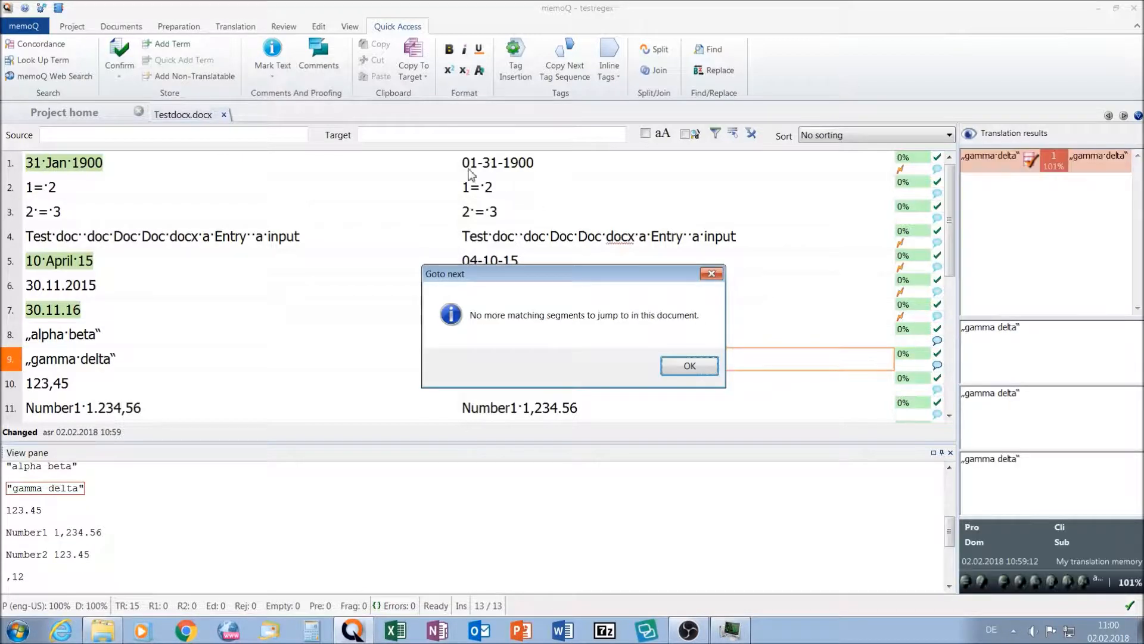
{"action": "left_click", "coordinate": [679, 366]}
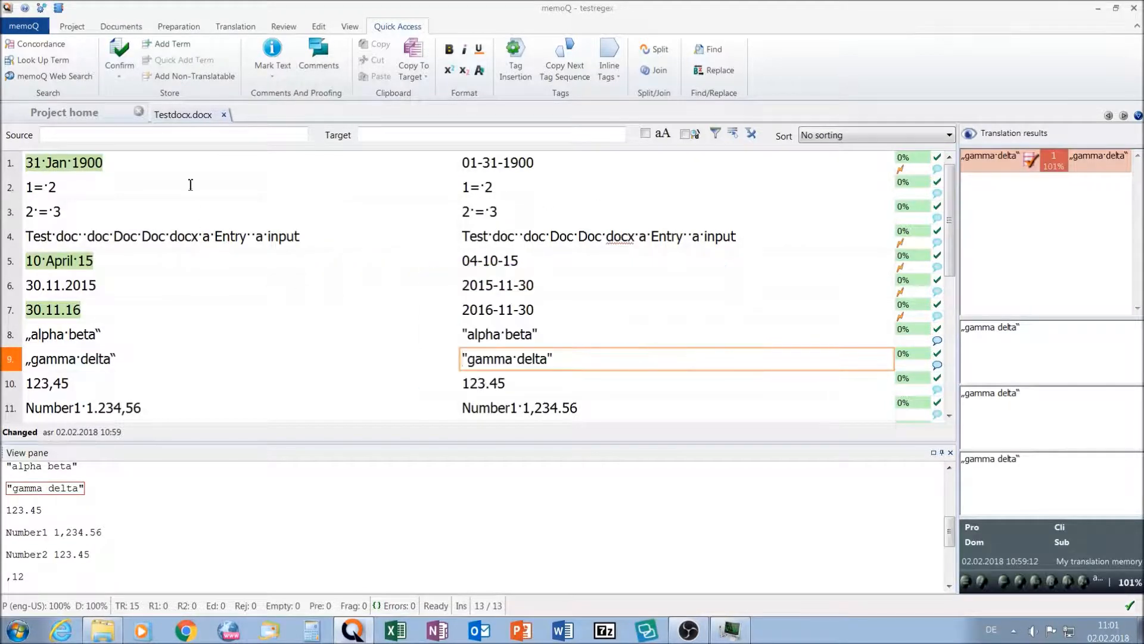
- Assign the Regex QA settings to the project in place of the default set
{"action": "left_click", "coordinate": [61, 119]}
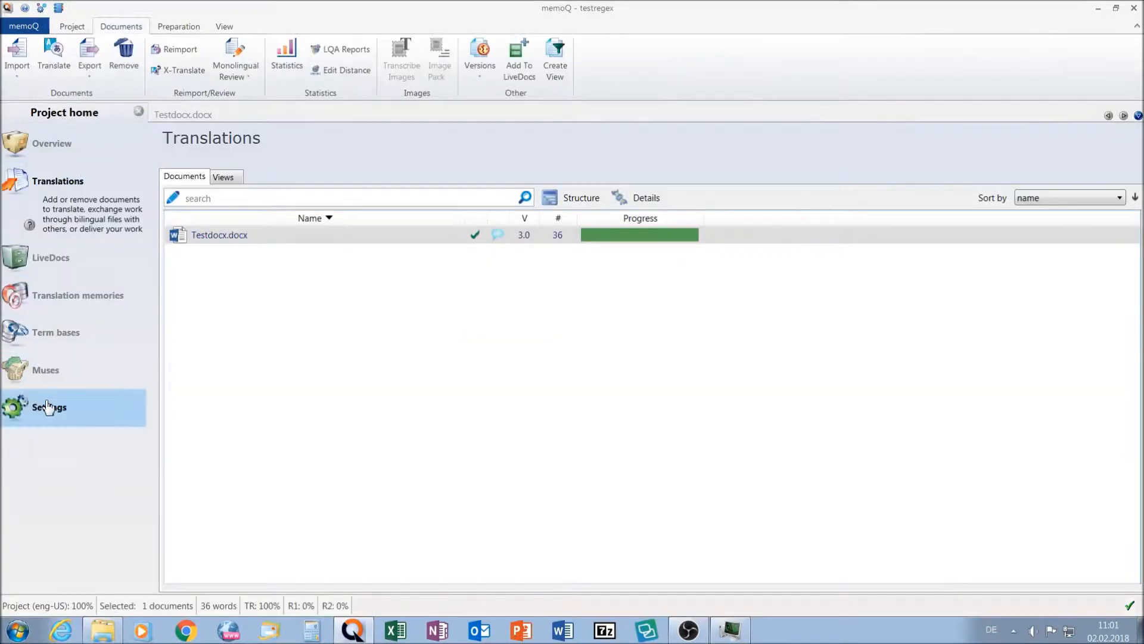
{"action": "left_click", "coordinate": [48, 407]}
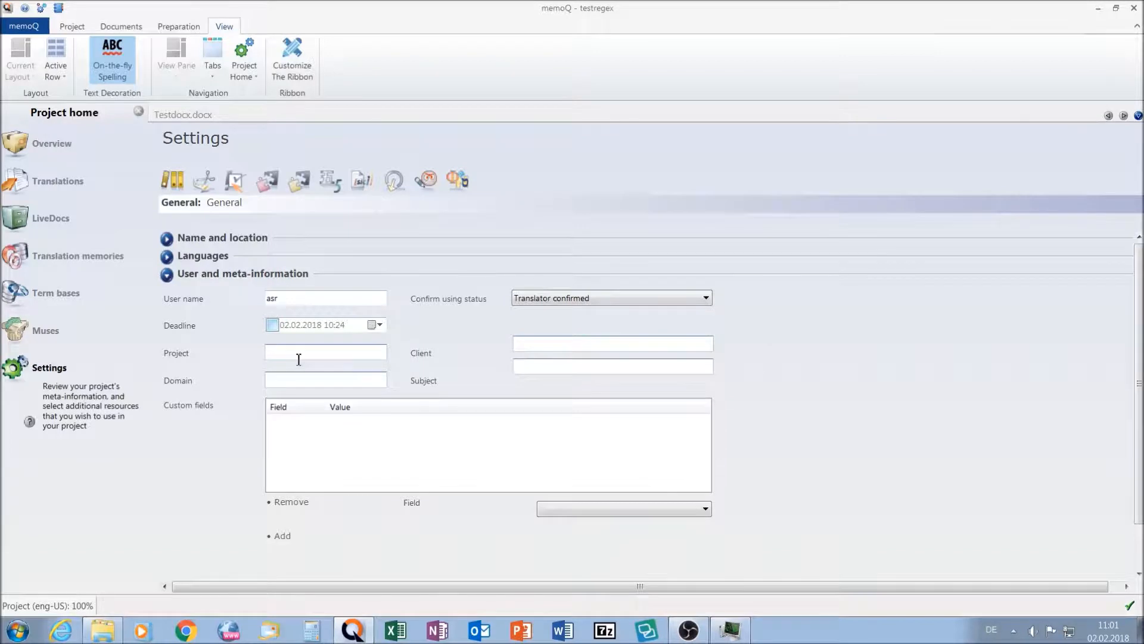
{"action": "left_click", "coordinate": [236, 182]}
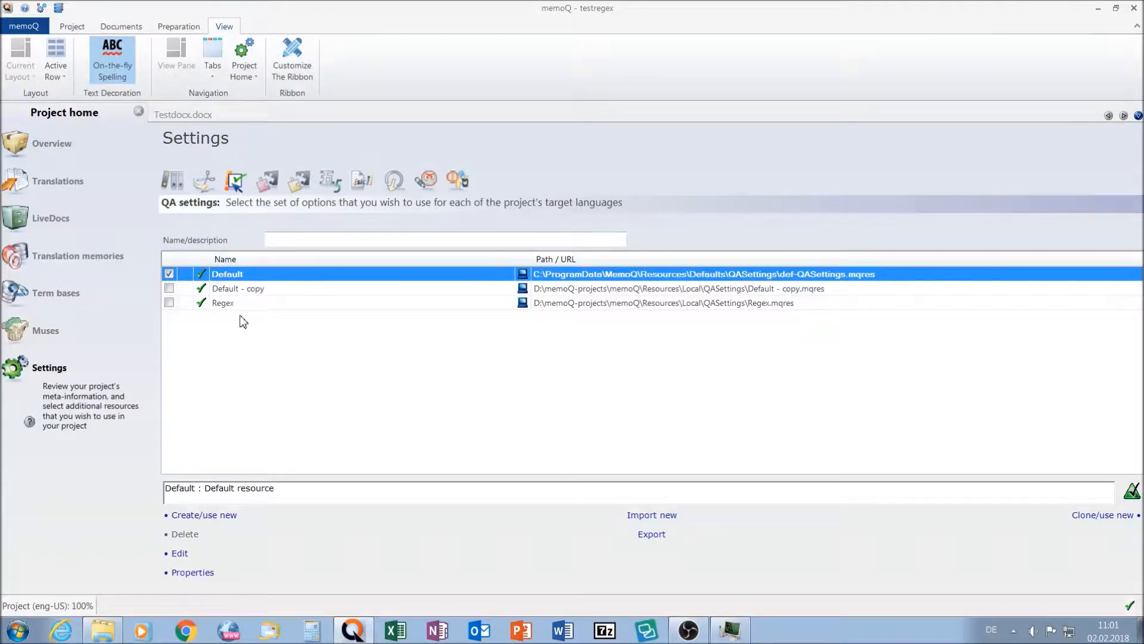
{"action": "left_click", "coordinate": [169, 302]}
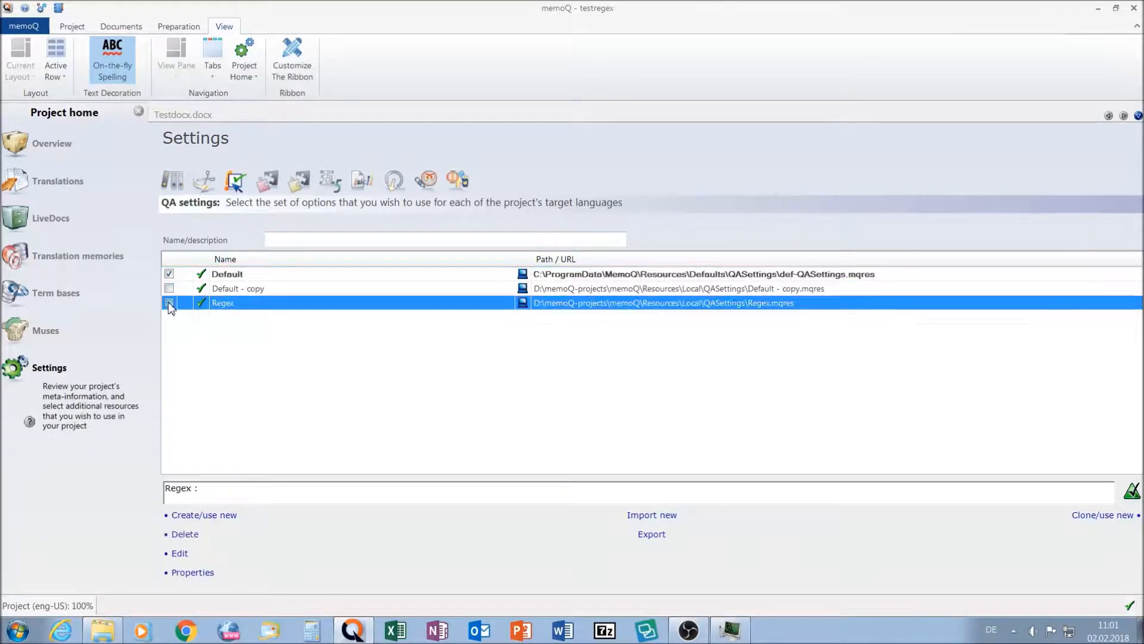
- Examine the Regex QA set's regular expression checks for duplicate words, German numbers and a missing blank before the equals sign
{"action": "left_click", "coordinate": [180, 554]}
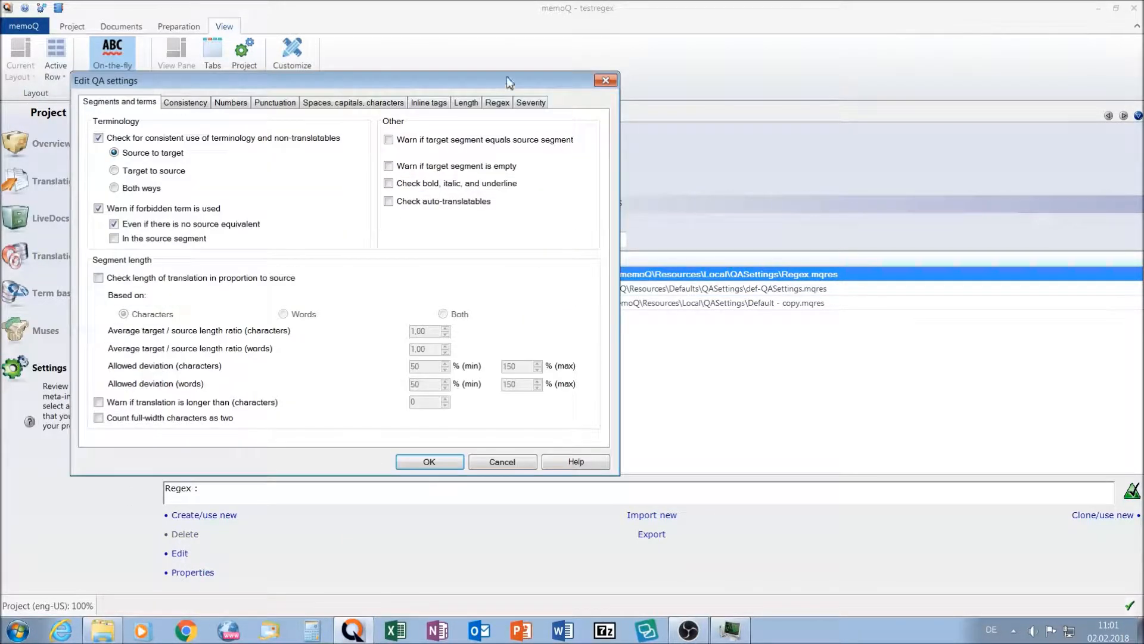
{"action": "left_click", "coordinate": [497, 103]}
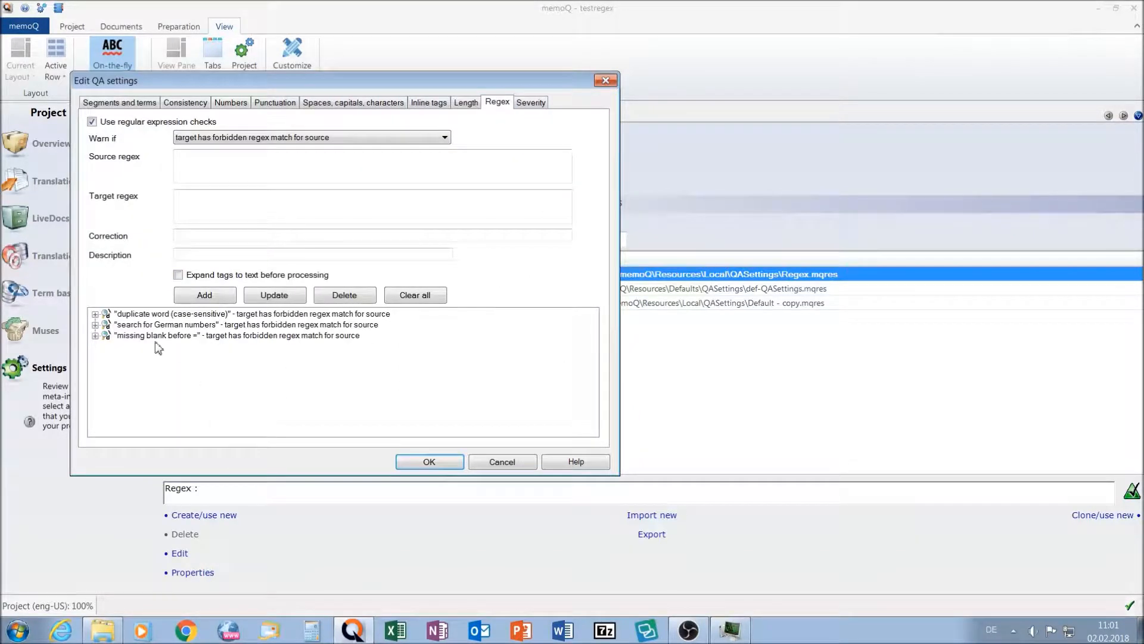
{"action": "left_click", "coordinate": [96, 314]}
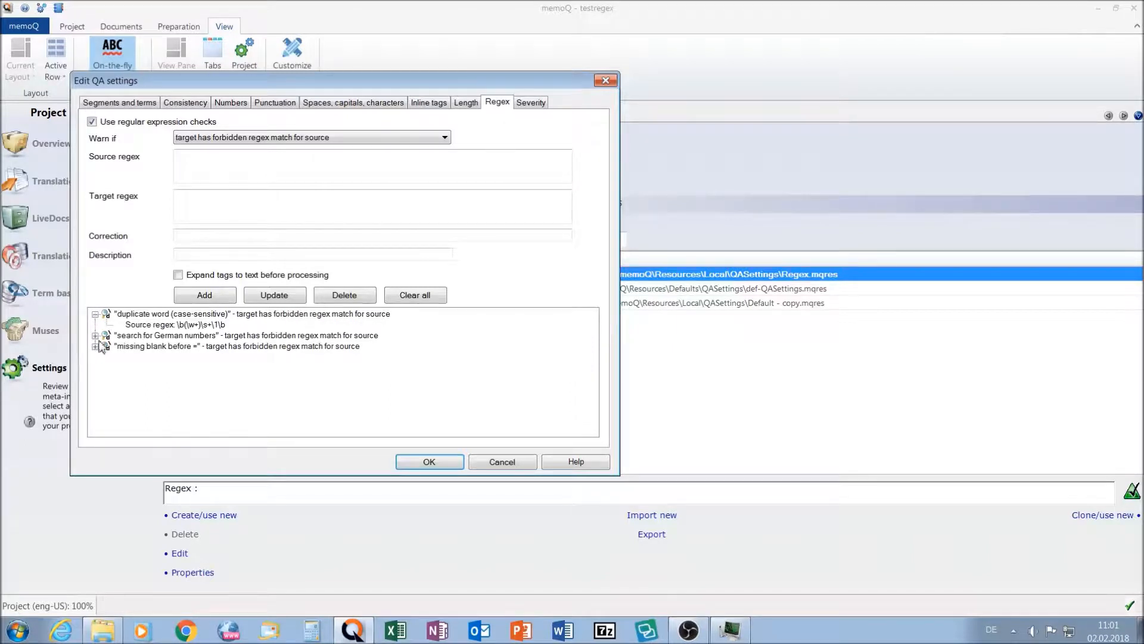
{"action": "left_click", "coordinate": [95, 336]}
{"action": "left_click", "coordinate": [95, 357]}
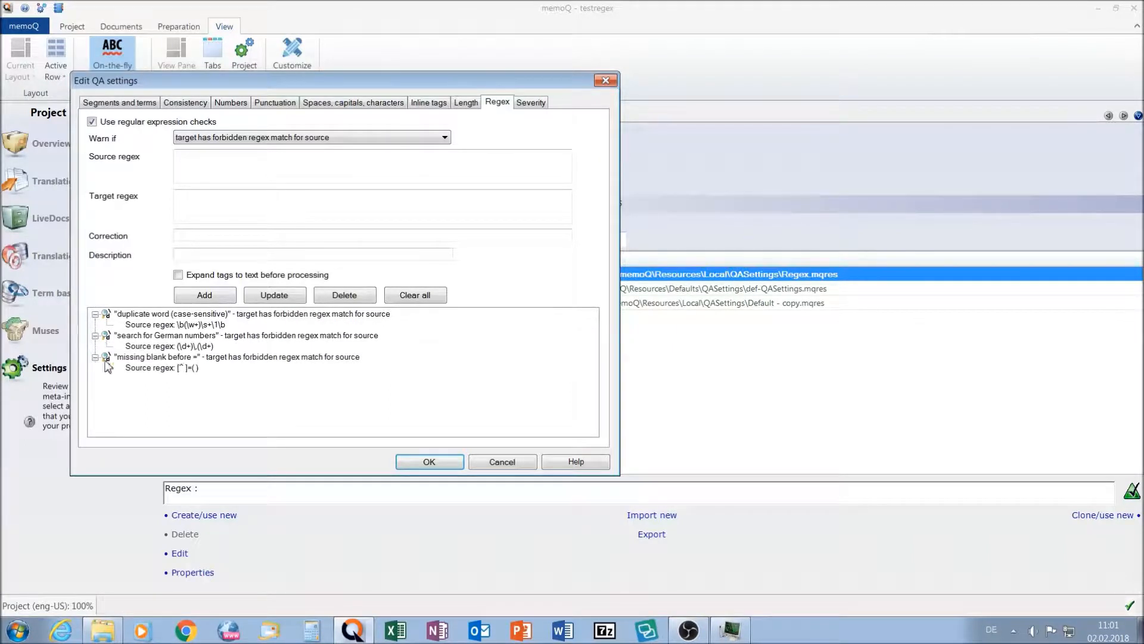
{"action": "left_click", "coordinate": [199, 326]}
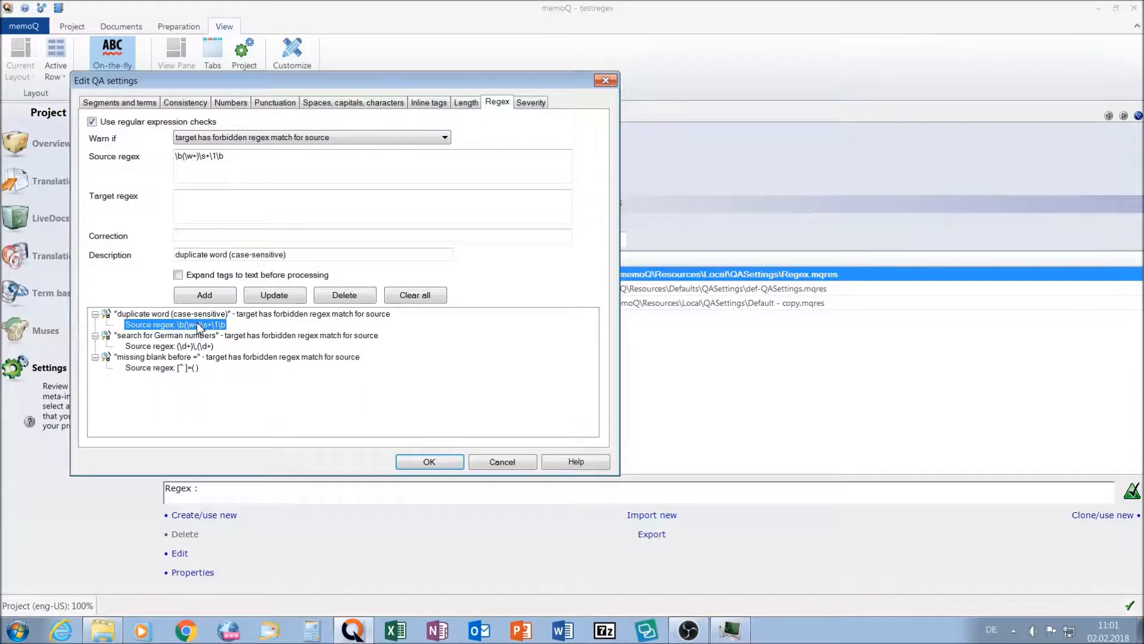
{"action": "left_click", "coordinate": [162, 347]}
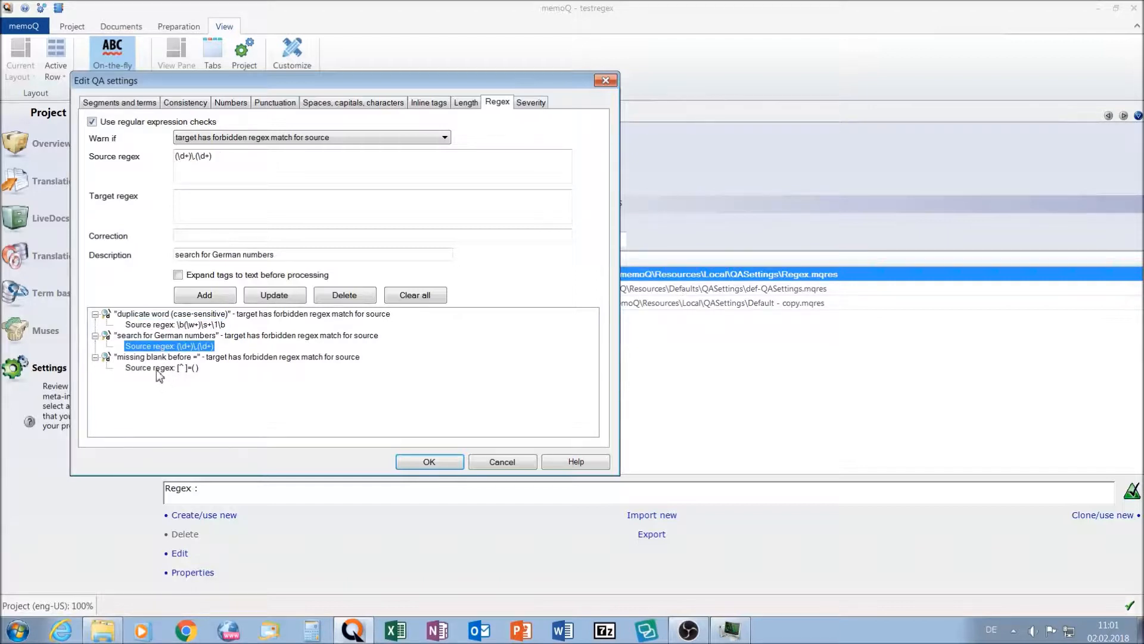
{"action": "left_click", "coordinate": [157, 369]}
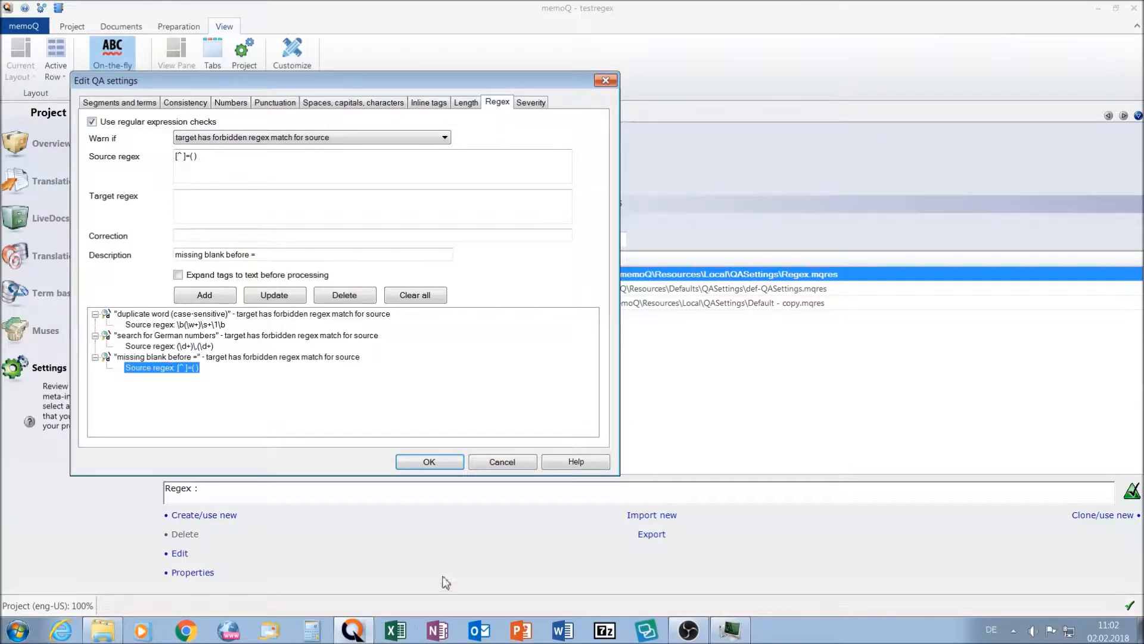
{"action": "left_click", "coordinate": [424, 463]}
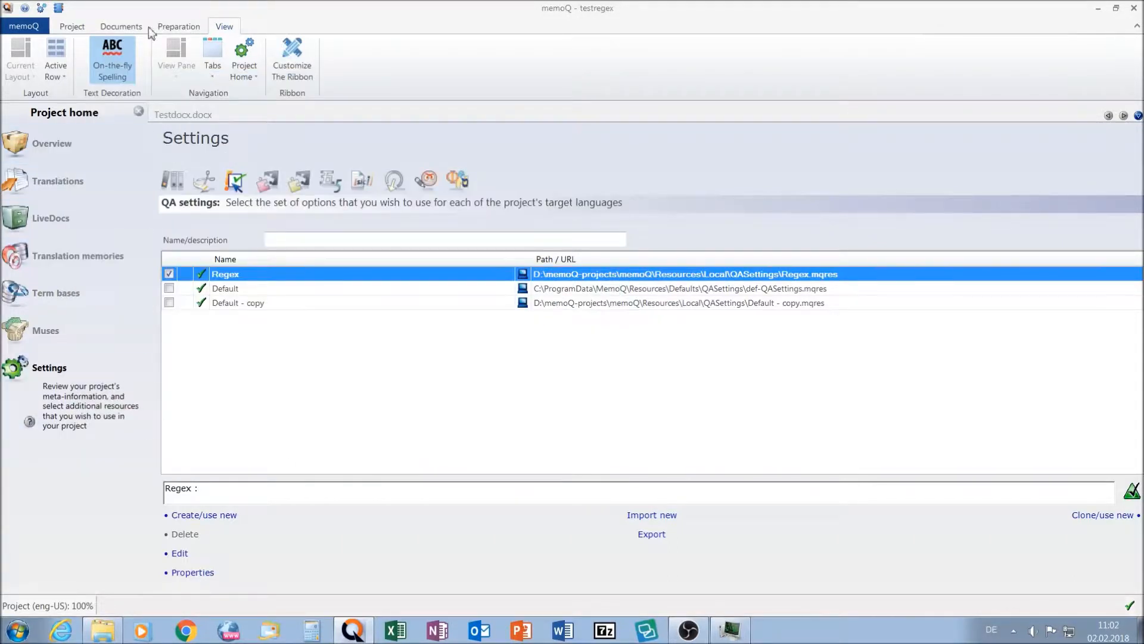
- Reopen Testdocx.docx and run quality assurance on the active document, proceeding to resolve warnings after the check
{"action": "left_click", "coordinate": [122, 27]}
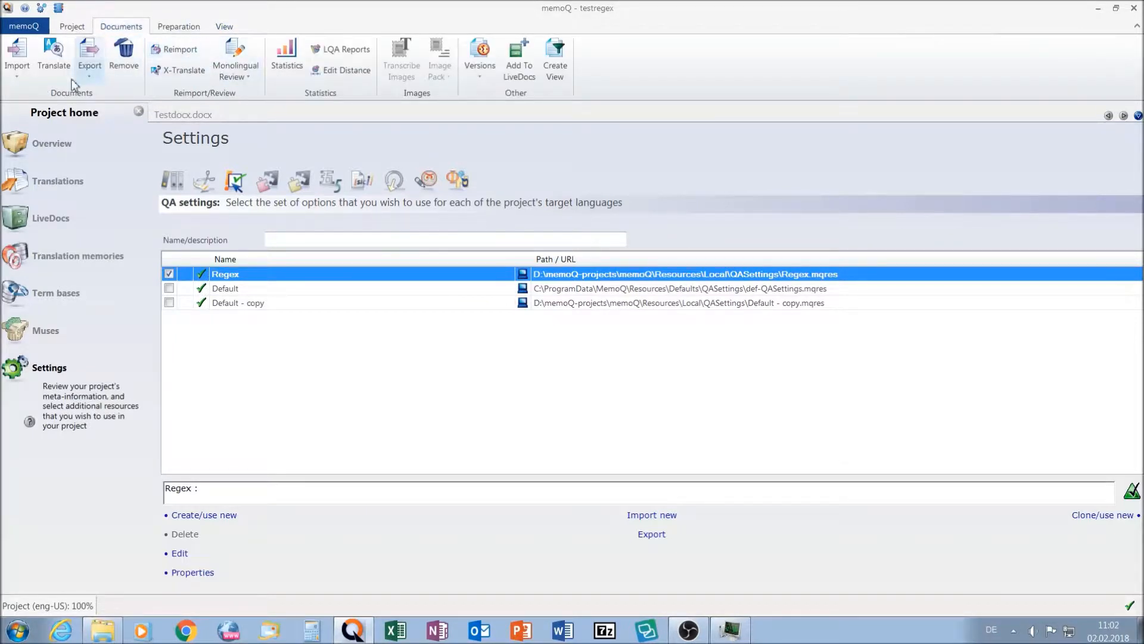
{"action": "left_click", "coordinate": [64, 188]}
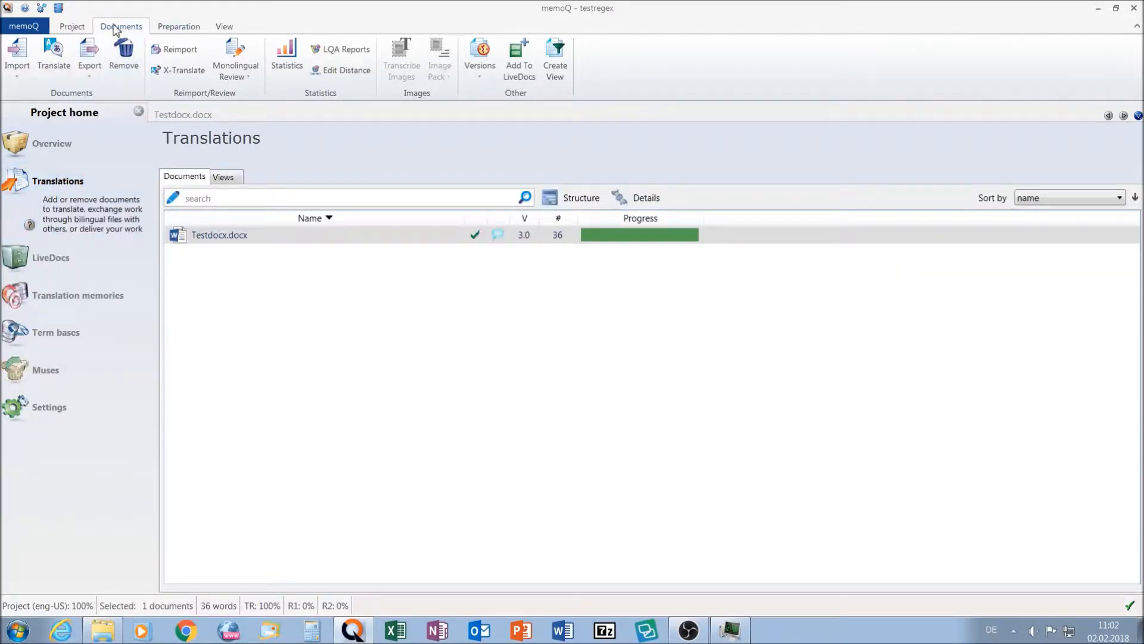
{"action": "double_click", "coordinate": [197, 235]}
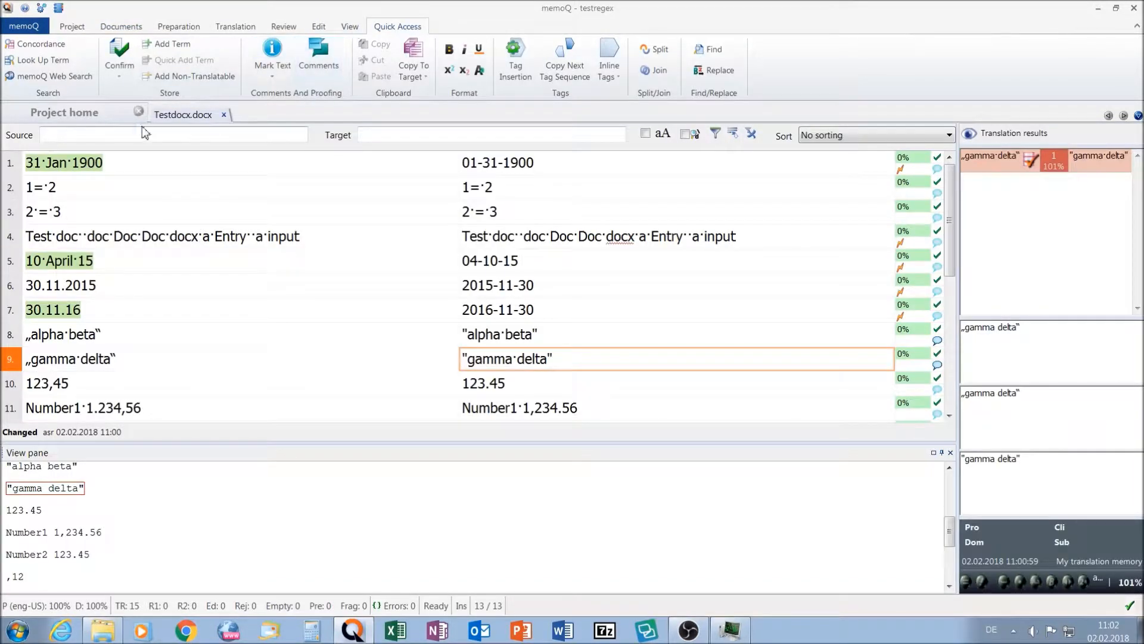
{"action": "left_click", "coordinate": [282, 29]}
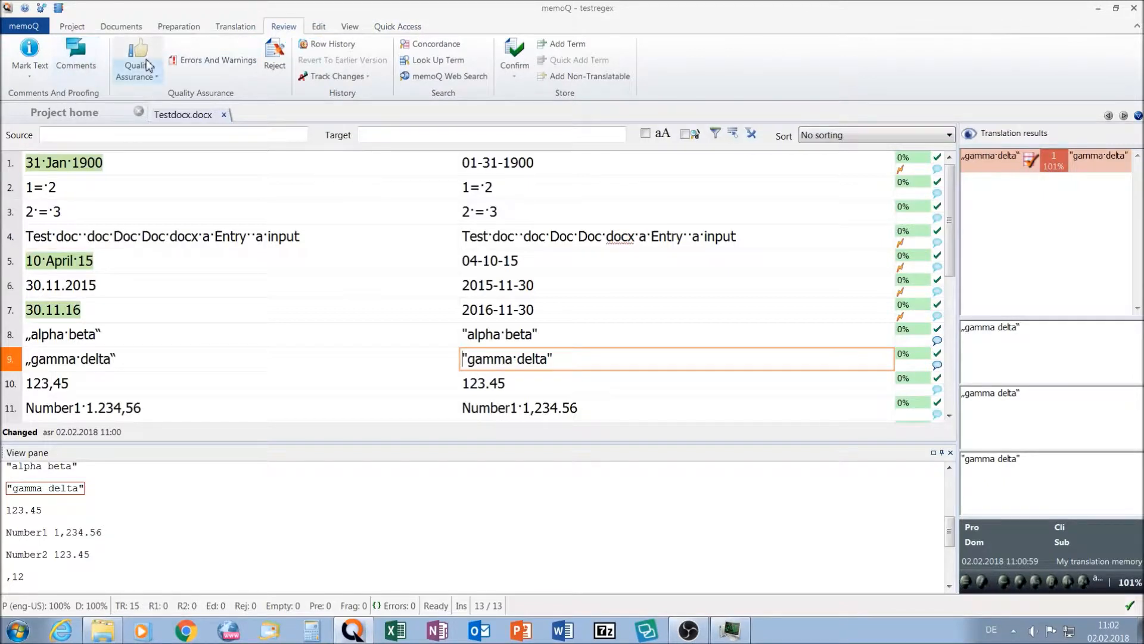
{"action": "left_click", "coordinate": [147, 65]}
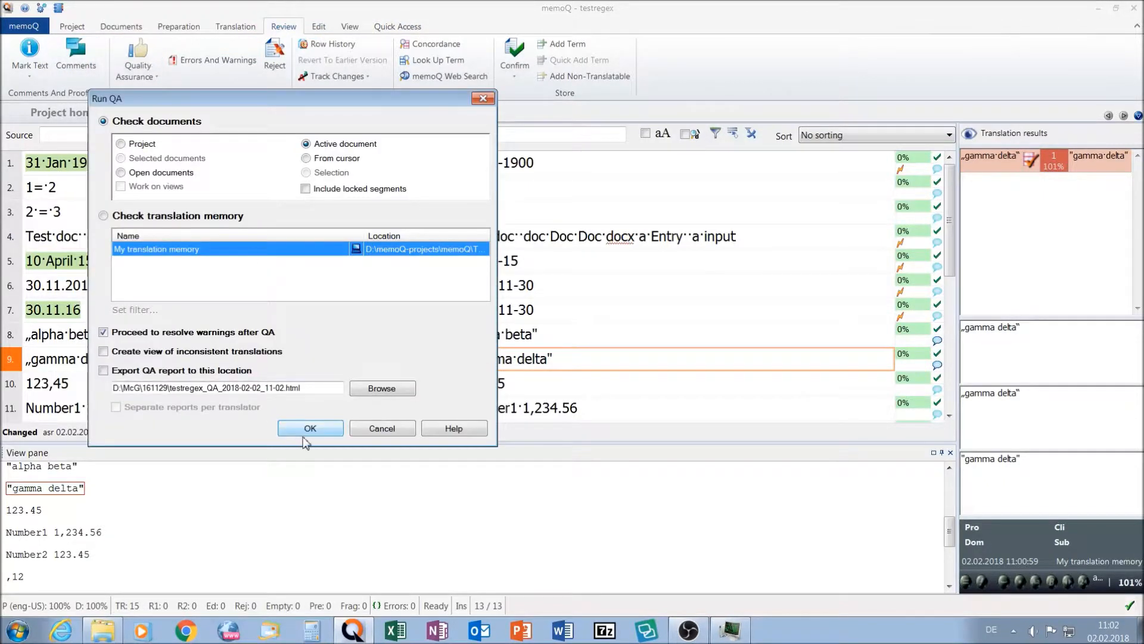
{"action": "left_click", "coordinate": [307, 433]}
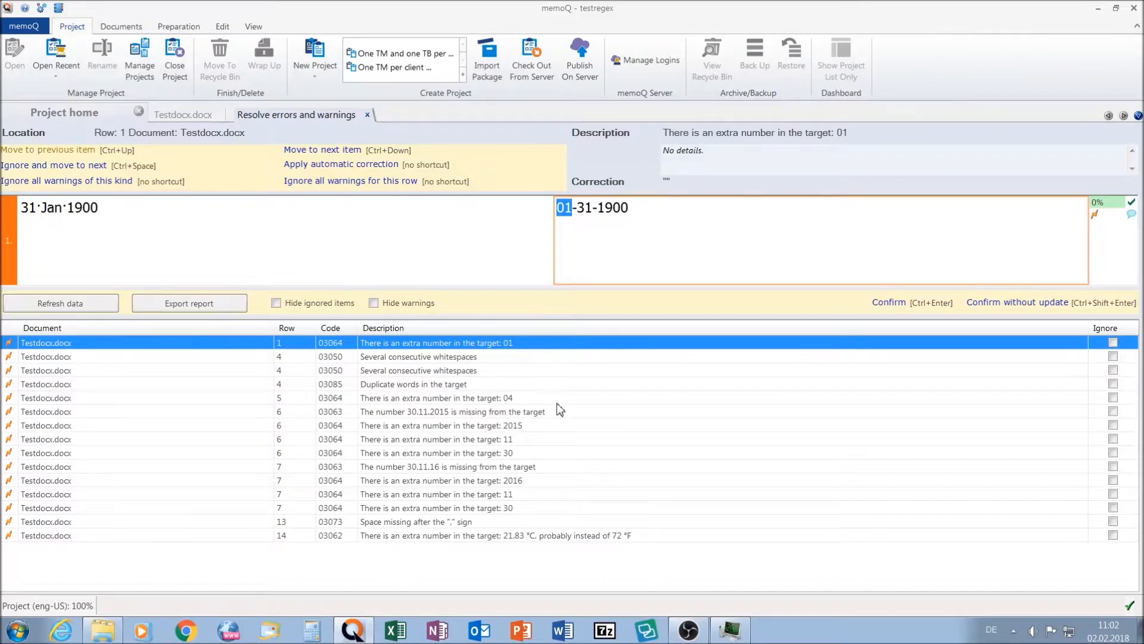
- Inspect the duplicate-words warning for row 4 and the missing-space warning for row 13
{"action": "left_click", "coordinate": [400, 386]}
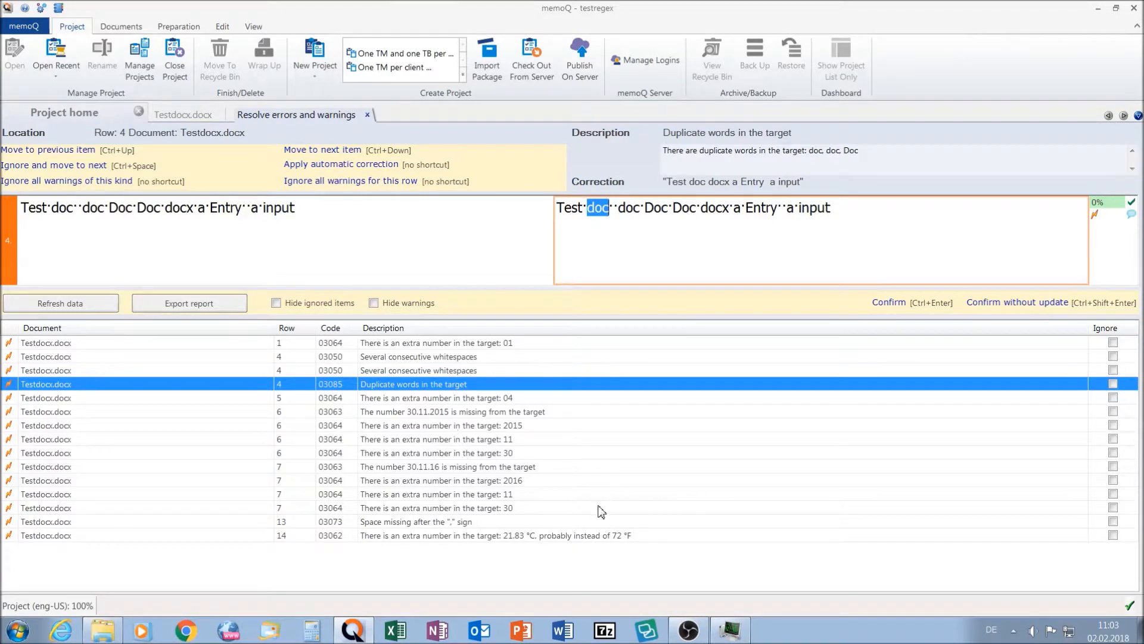
{"action": "left_click", "coordinate": [409, 522]}
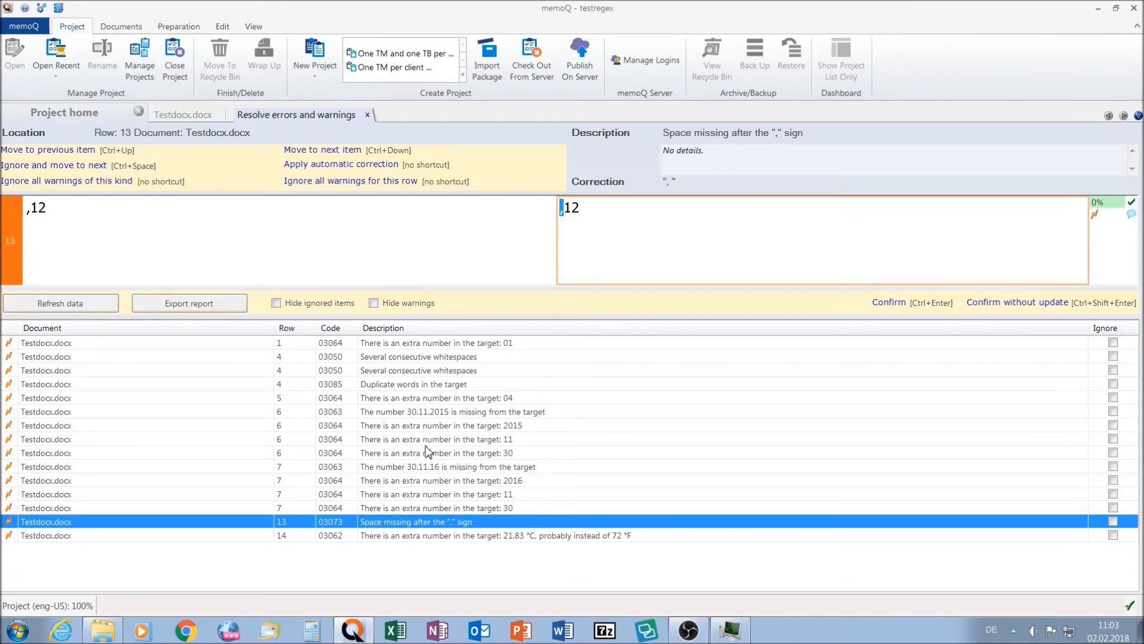
{"action": "left_click", "coordinate": [689, 630]}
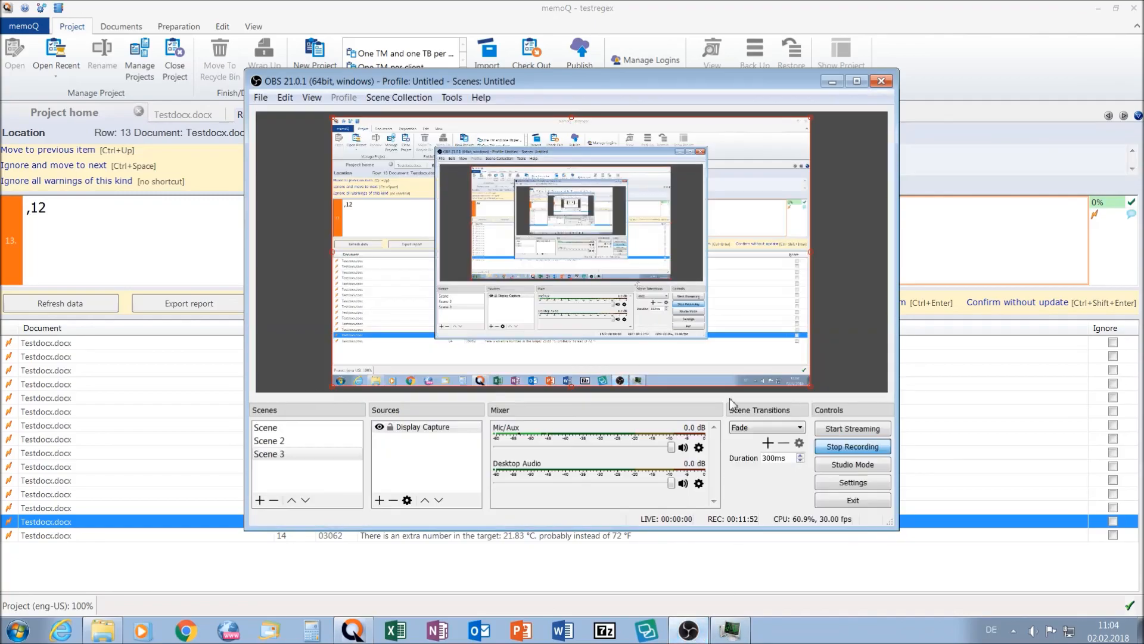